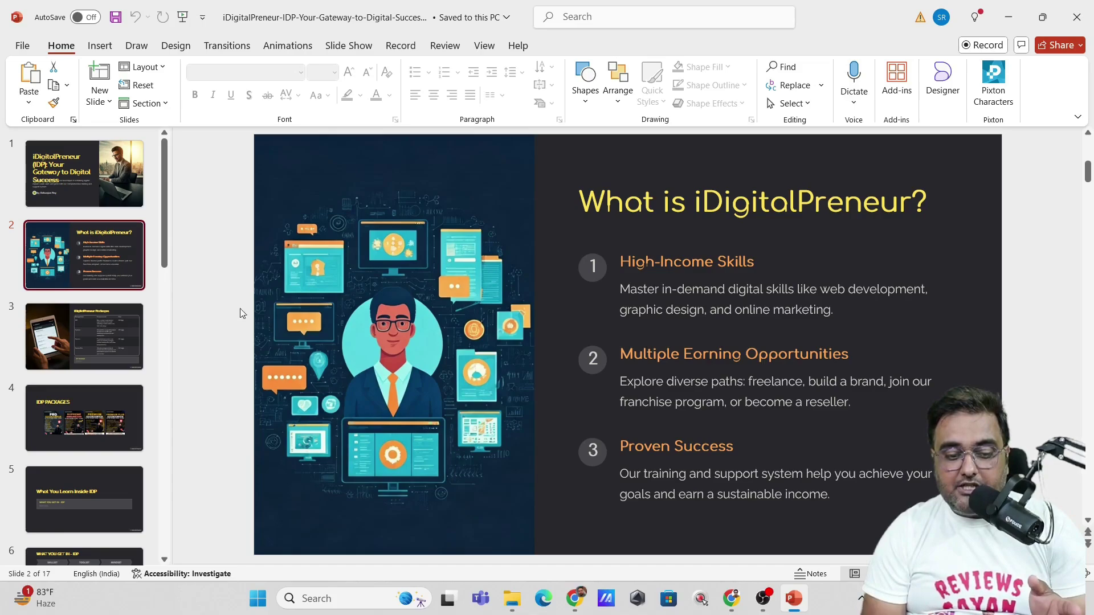
- Play the PowerPoint deck as a slideshow starting from the first slide
{"action": "left_click", "coordinate": [183, 17]}
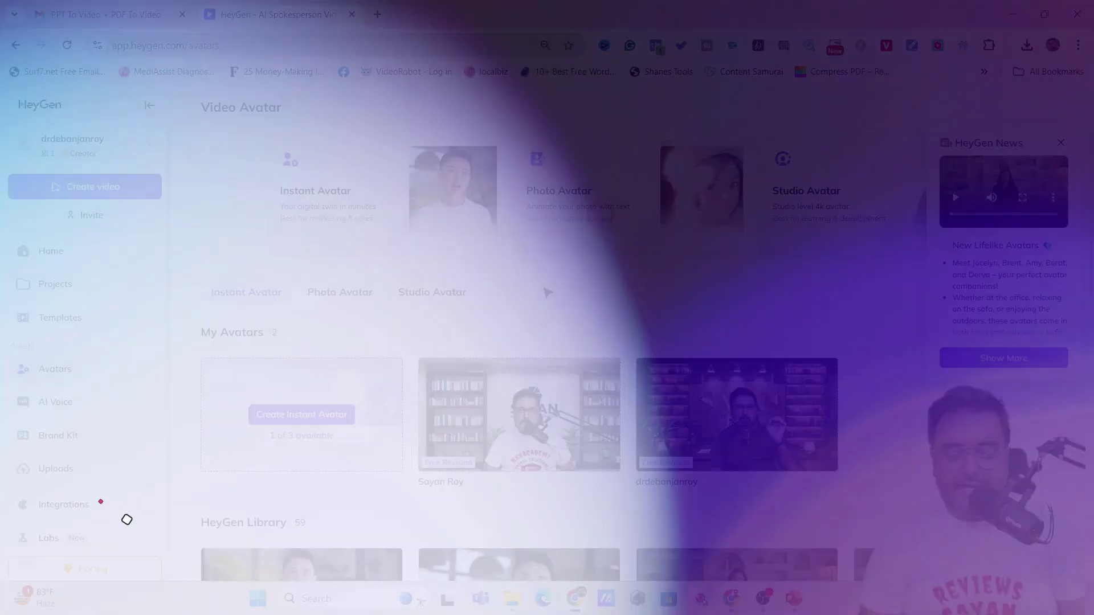
- Go to HeyGen Labs and choose Create video to bring up the Create Video dialog
{"action": "left_click", "coordinate": [601, 215]}
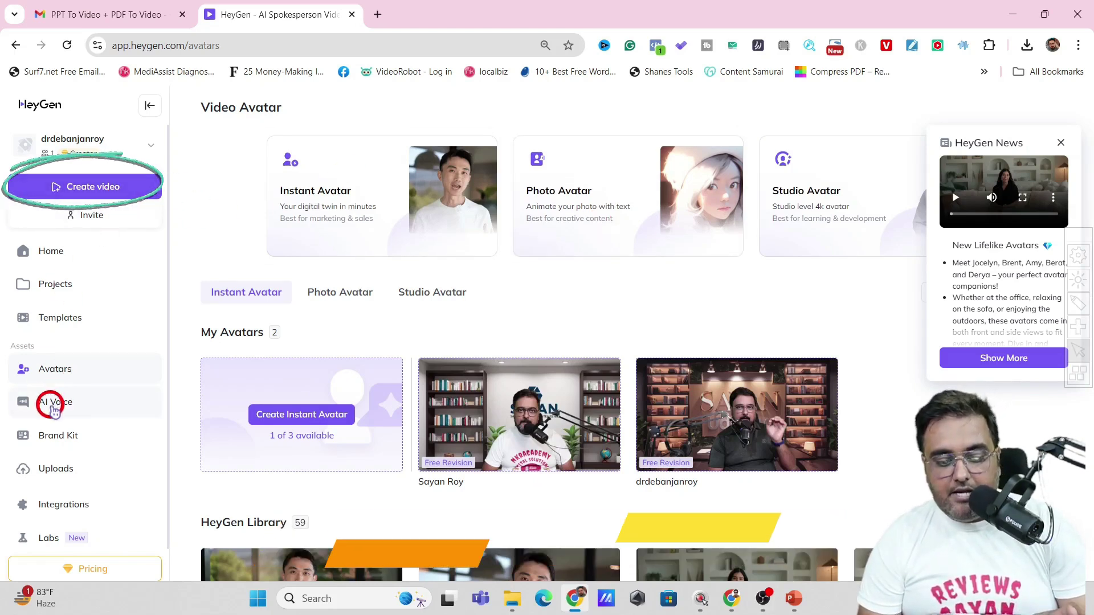
{"action": "left_click", "coordinate": [50, 540]}
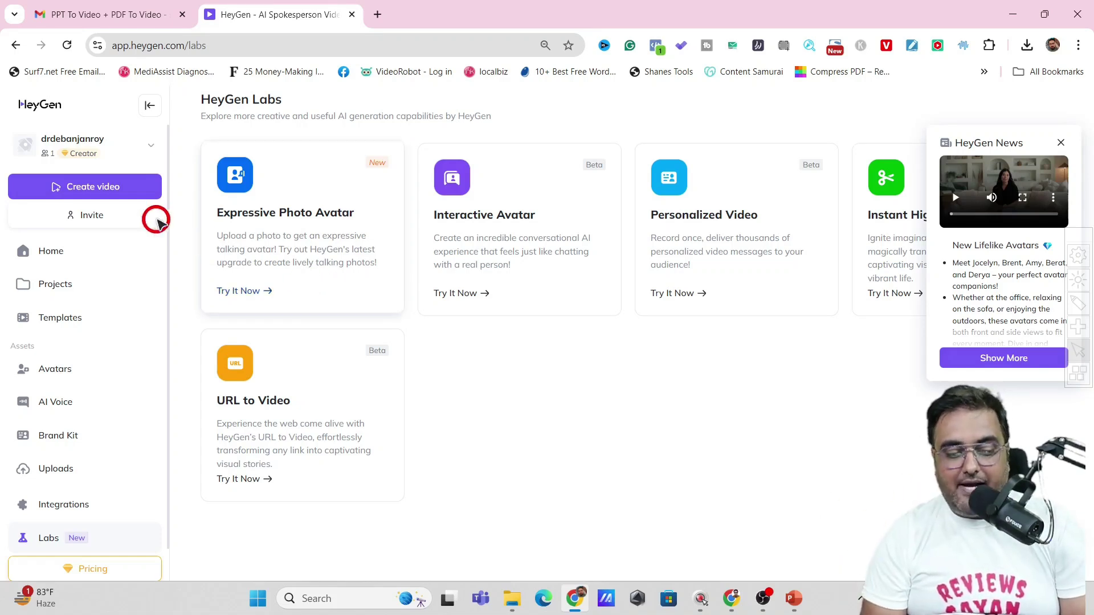
{"action": "left_click", "coordinate": [90, 191]}
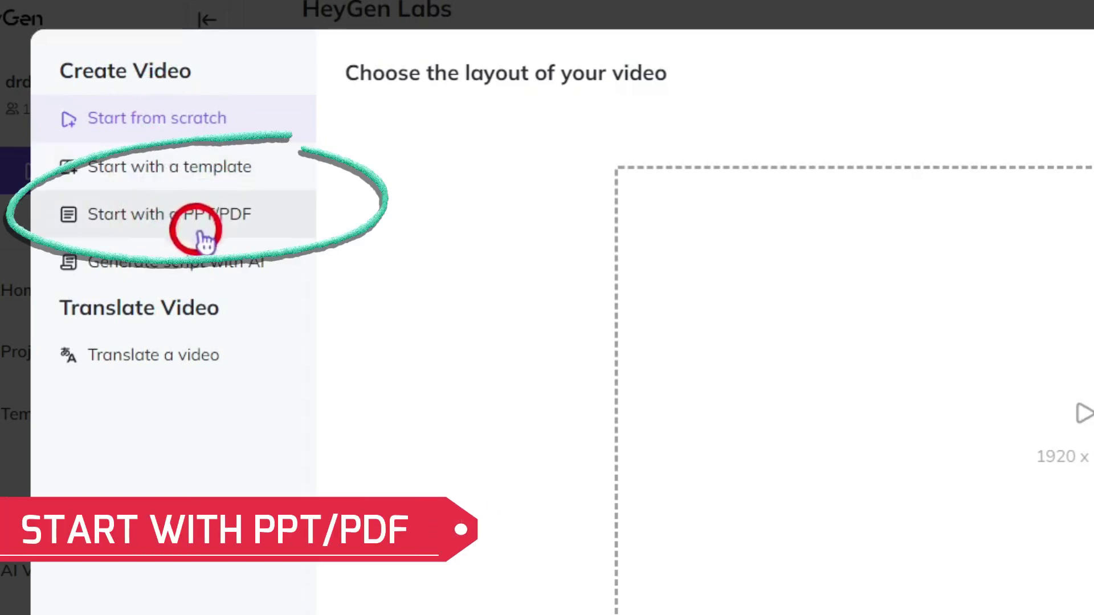
- Import the iDigitalPreneur .pptx through Start with a PPT/PDF, then select slide 6 in the timeline
{"action": "left_click", "coordinate": [188, 215]}
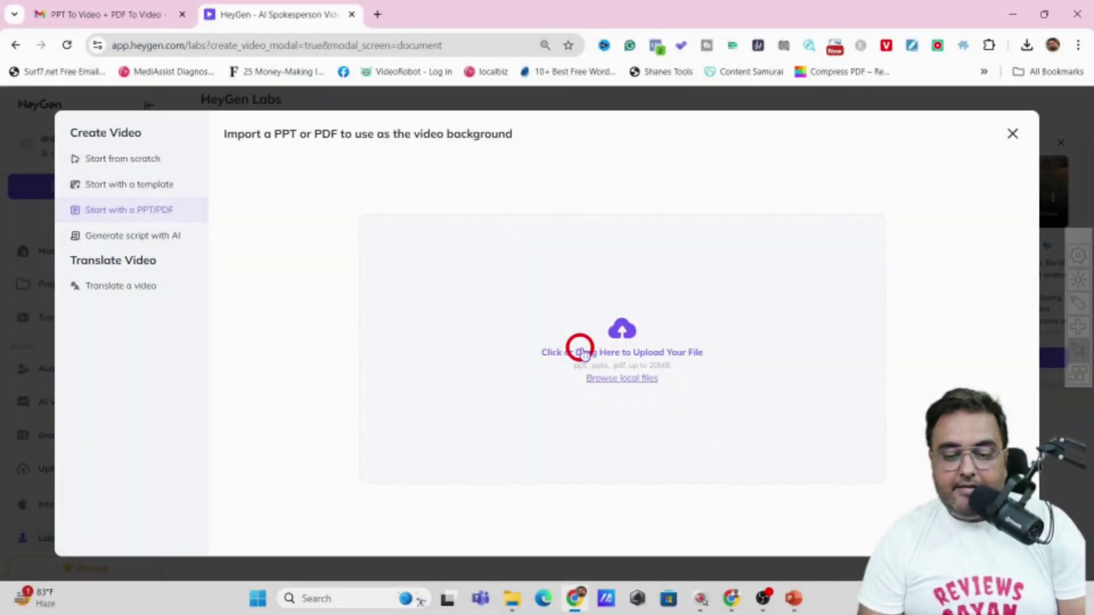
{"action": "left_click", "coordinate": [581, 352]}
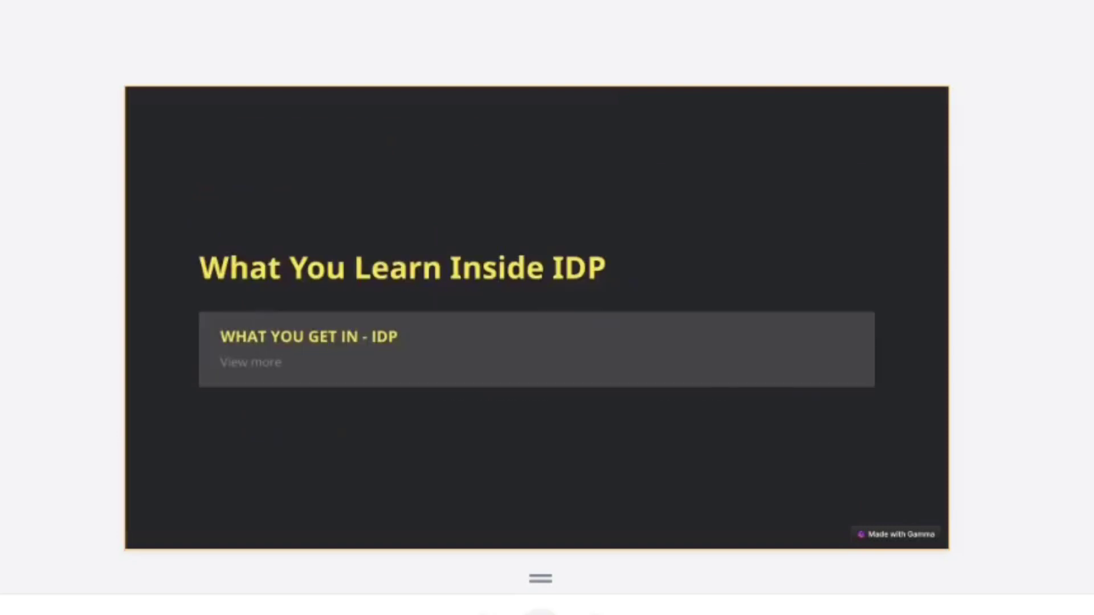
{"action": "left_click", "coordinate": [612, 516]}
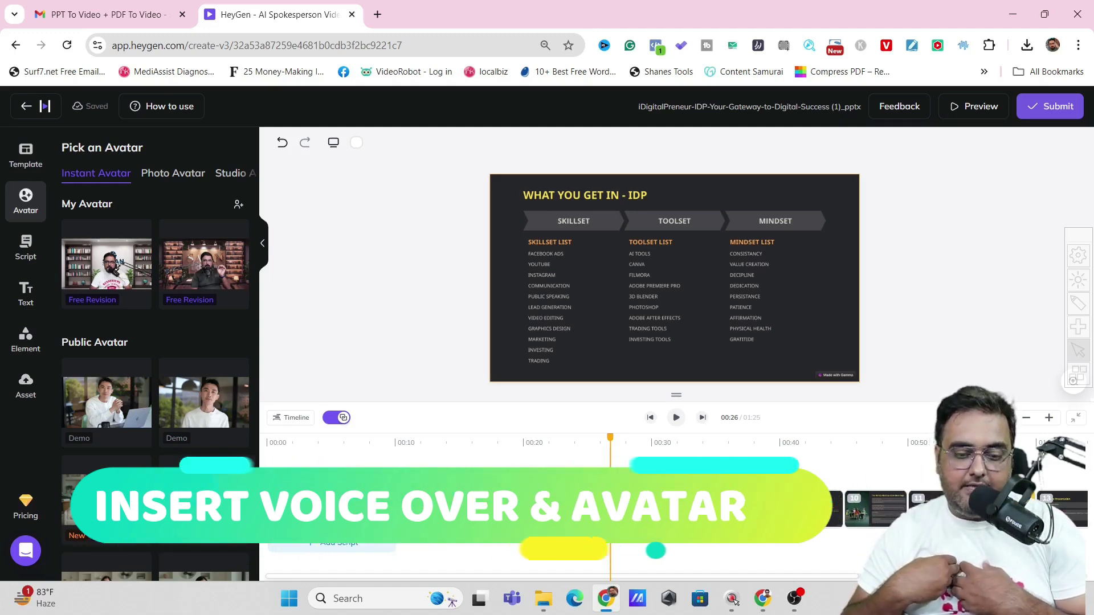
- Place your own instant avatar on scene 1 and shrink it into the bottom-right corner
{"action": "left_click", "coordinate": [197, 359]}
{"action": "left_click", "coordinate": [84, 260]}
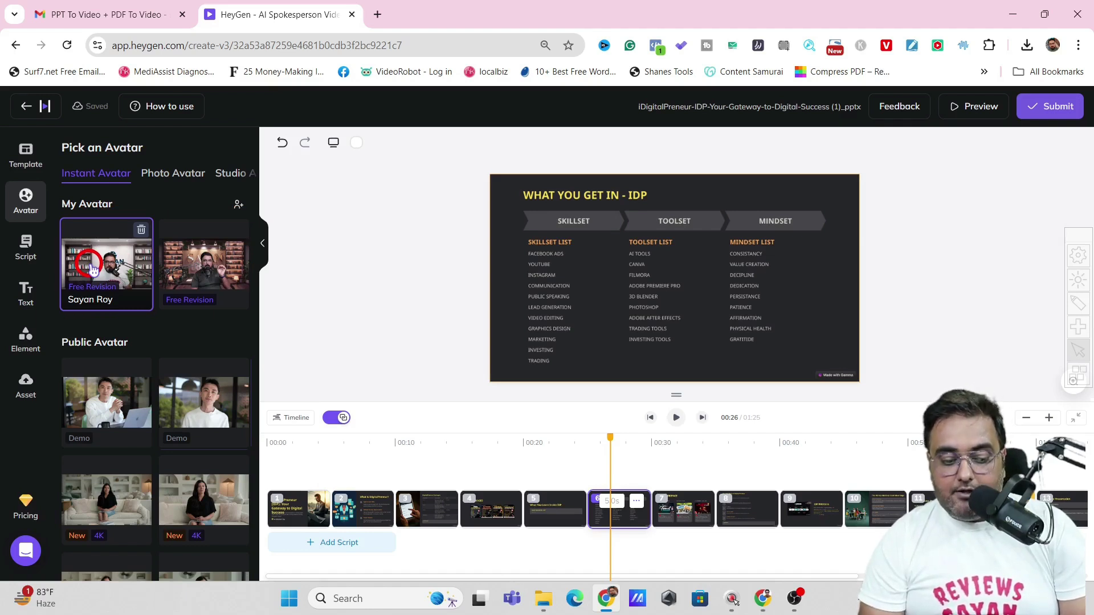
{"action": "left_click_drag", "start_coordinate": [93, 268], "coordinate": [285, 459]}
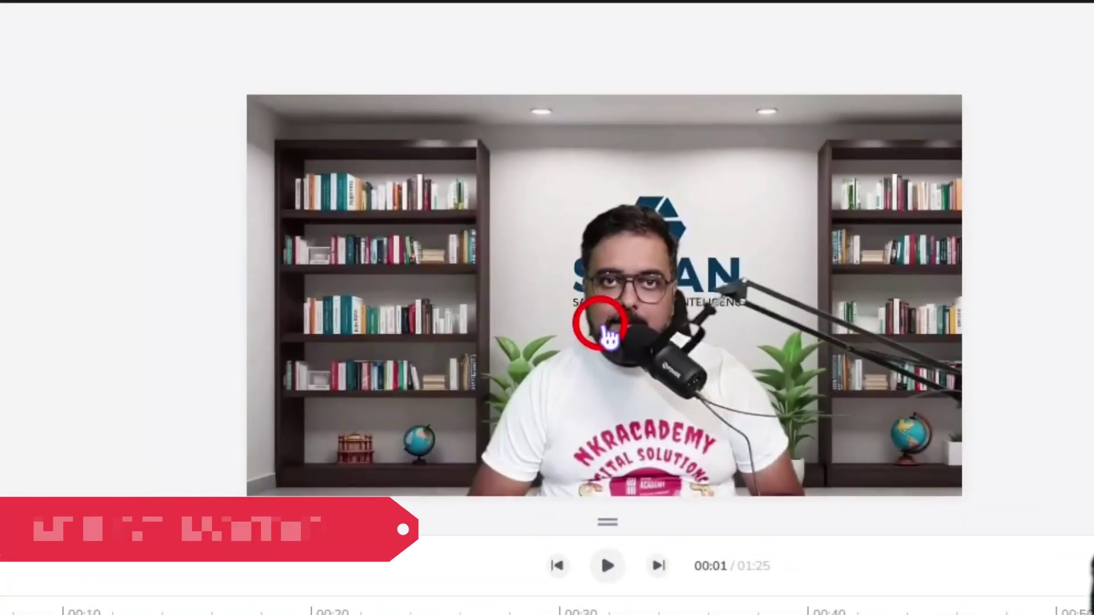
{"action": "left_click", "coordinate": [676, 293]}
{"action": "left_click_drag", "start_coordinate": [959, 96], "coordinate": [461, 333]}
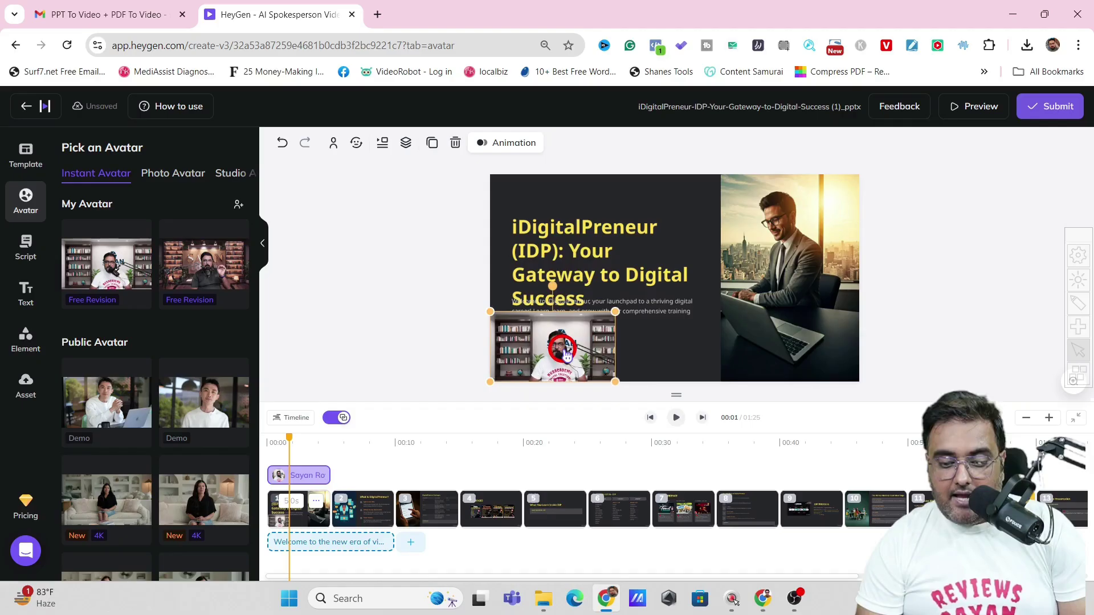
{"action": "left_click_drag", "start_coordinate": [394, 425], "coordinate": [809, 419]}
{"action": "left_click_drag", "start_coordinate": [781, 340], "coordinate": [809, 355]}
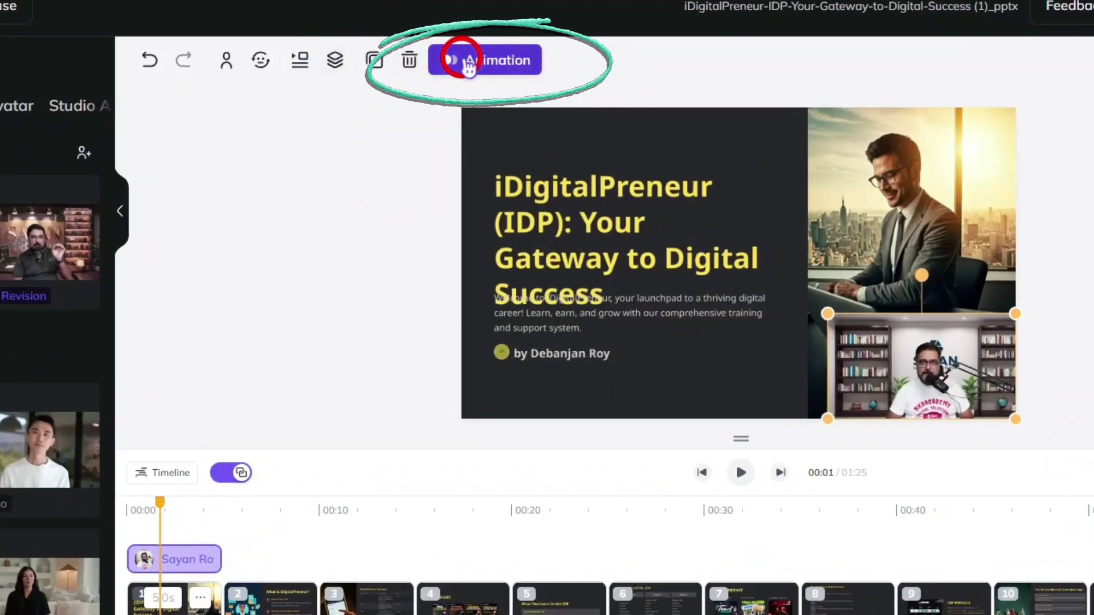
- Set the avatar's animation to Enter Down and Leave Right
{"action": "left_click", "coordinate": [468, 62]}
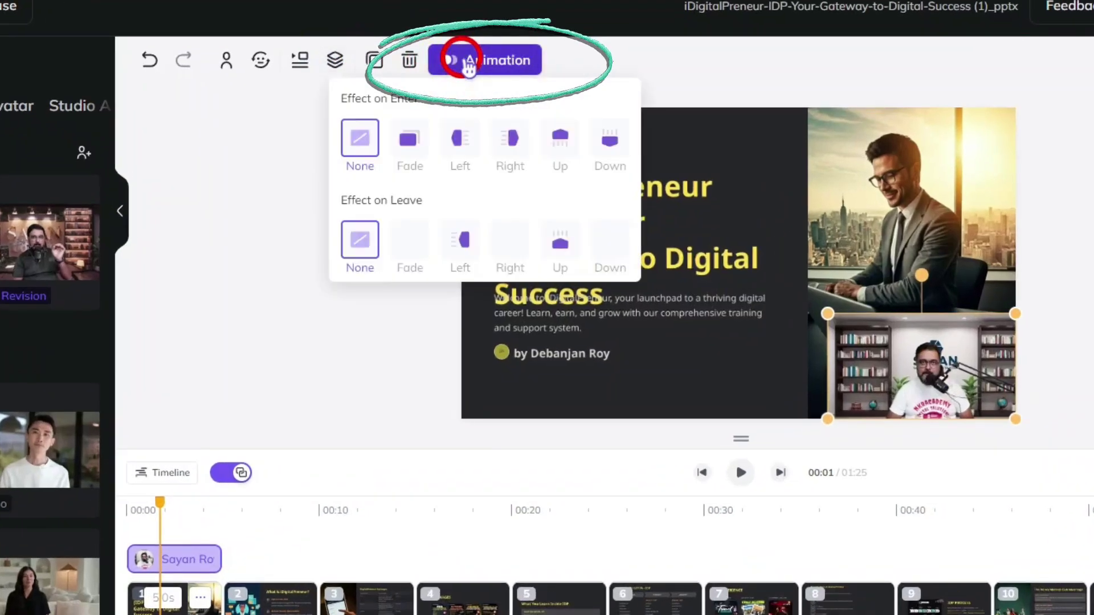
{"action": "left_click", "coordinate": [608, 150]}
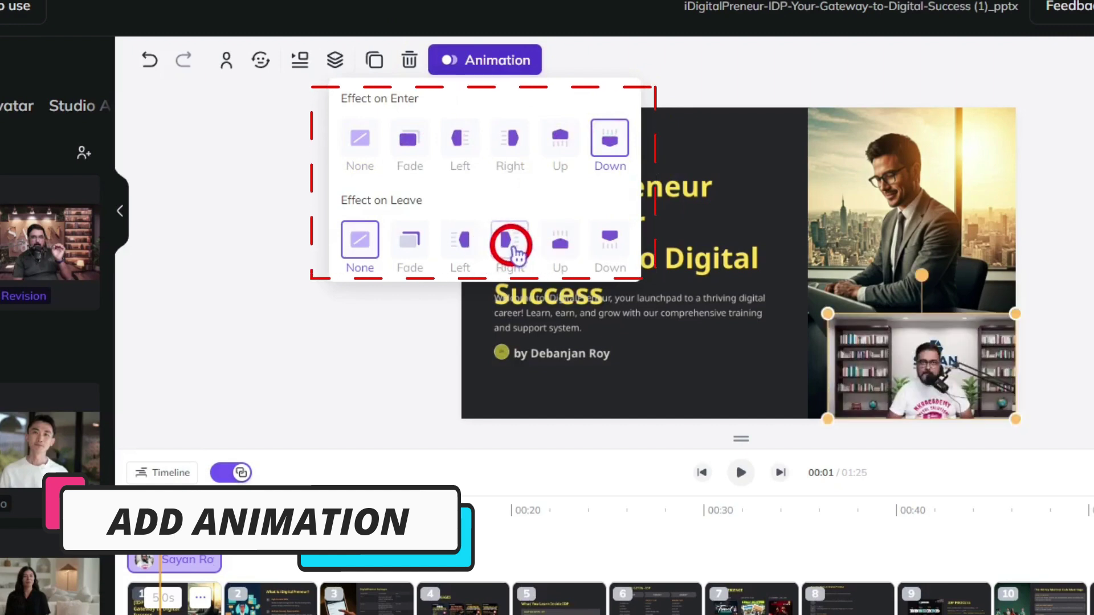
{"action": "left_click", "coordinate": [510, 244]}
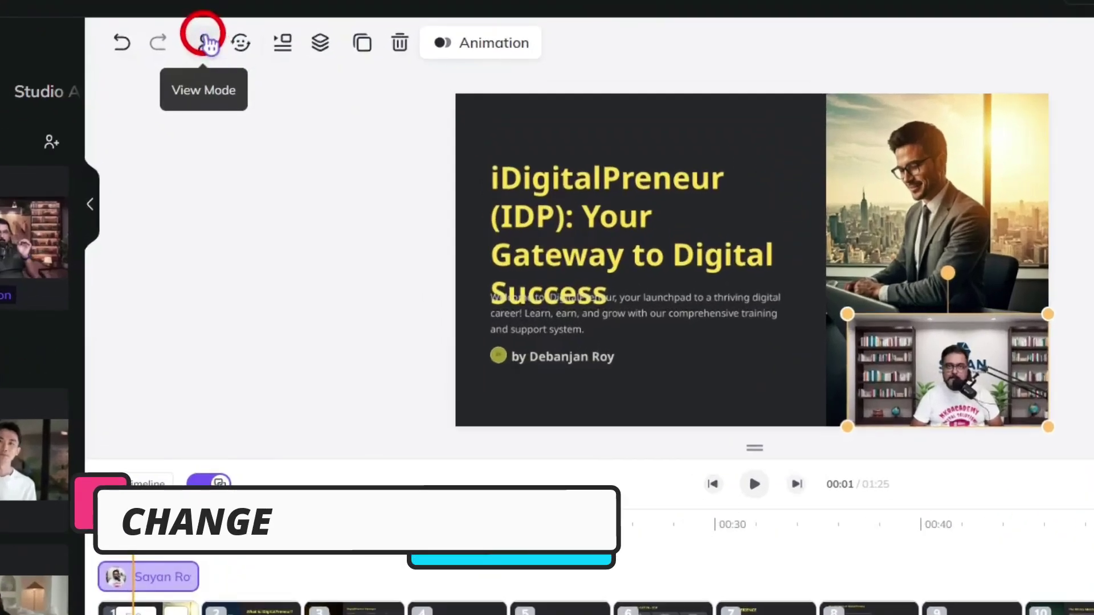
- Switch the avatar to Circle View, enlarge it, and place it in the lower-right corner
{"action": "left_click", "coordinate": [206, 44]}
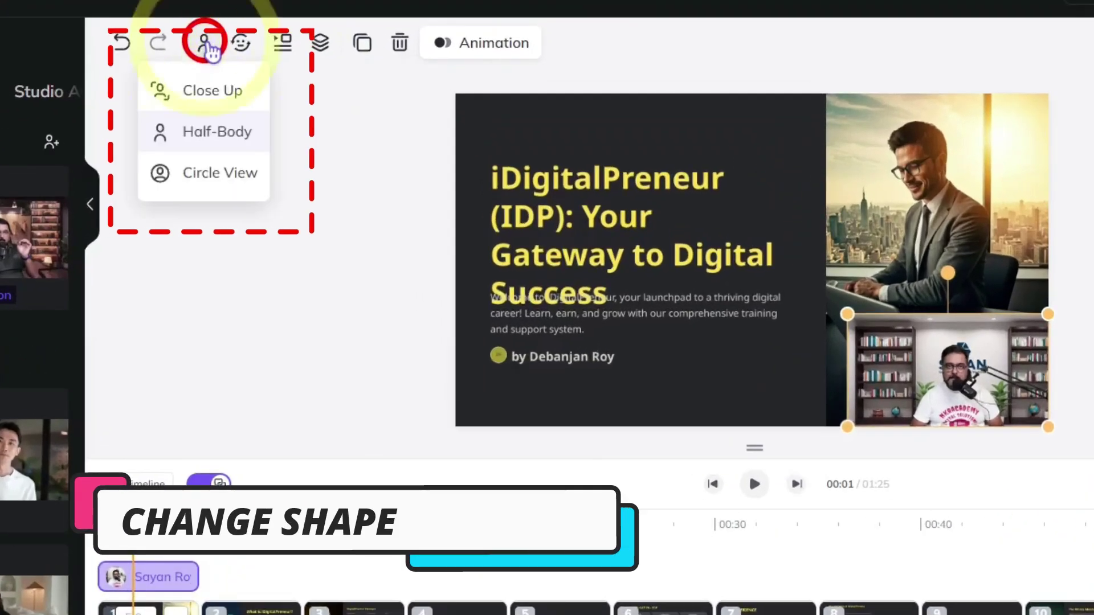
{"action": "left_click", "coordinate": [218, 176]}
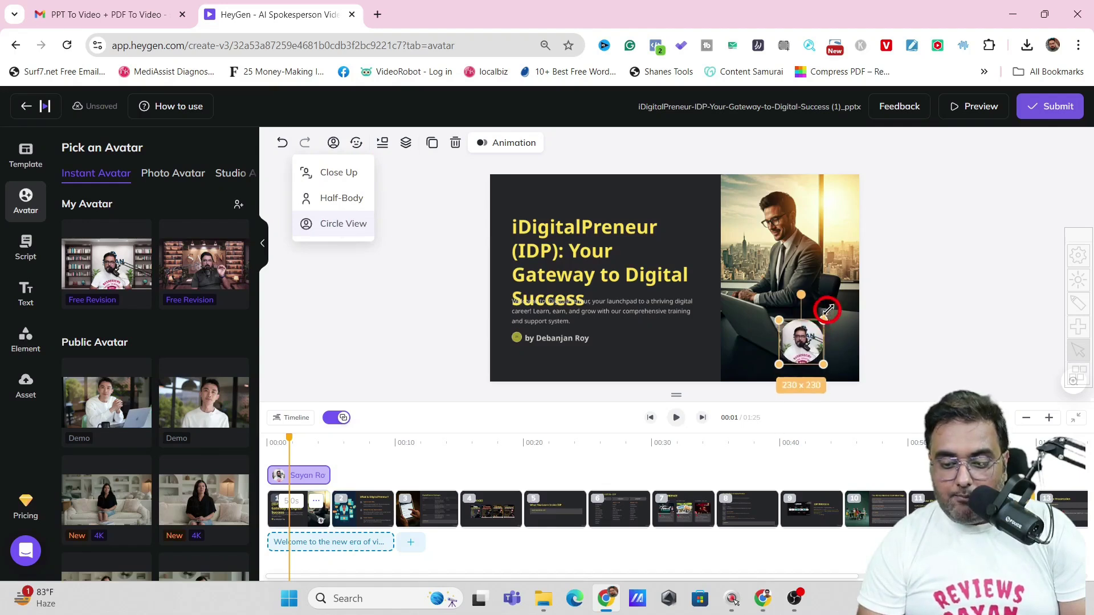
{"action": "left_click_drag", "start_coordinate": [827, 310], "coordinate": [849, 296]}
{"action": "left_click_drag", "start_coordinate": [780, 295], "coordinate": [752, 280]}
{"action": "left_click_drag", "start_coordinate": [807, 326], "coordinate": [820, 349]}
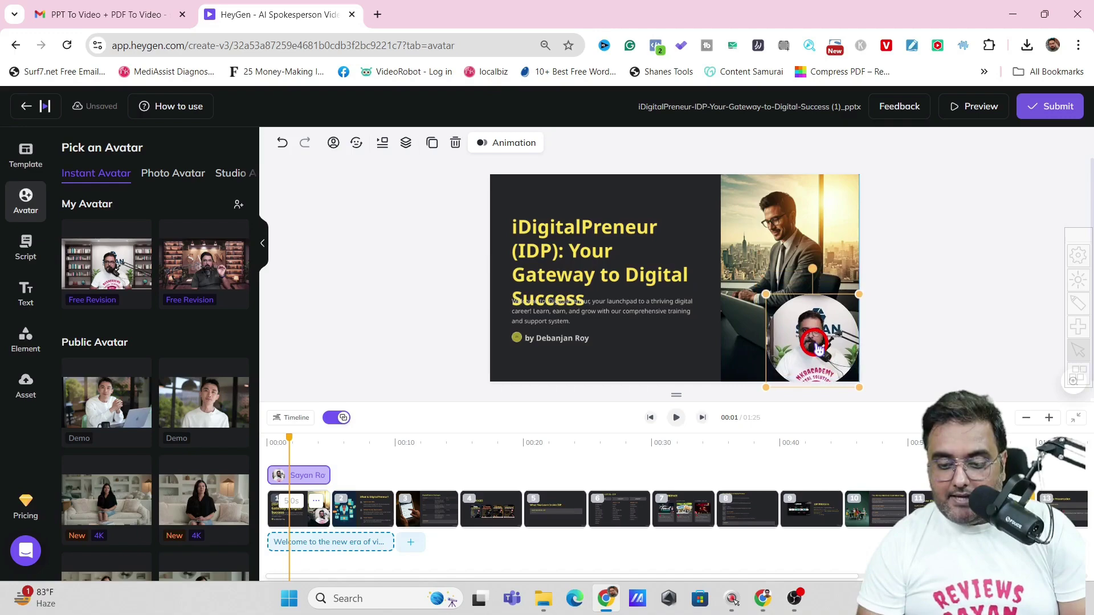
{"action": "left_click", "coordinate": [911, 315]}
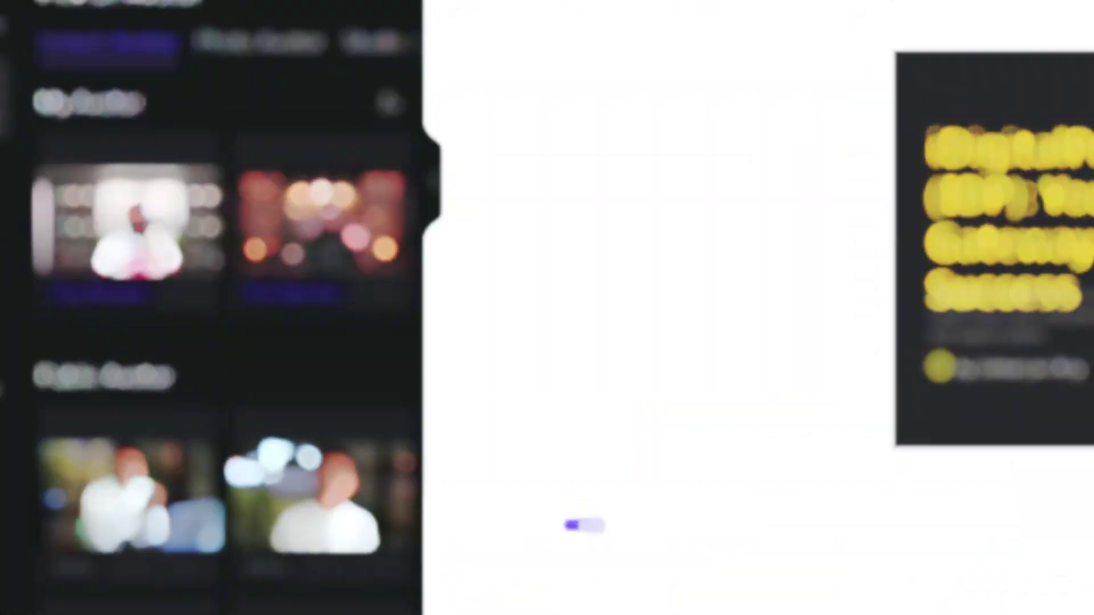
- Select scene 1's placeholder script so the iDigitalPreneur introduction can replace it
{"action": "left_click", "coordinate": [300, 543]}
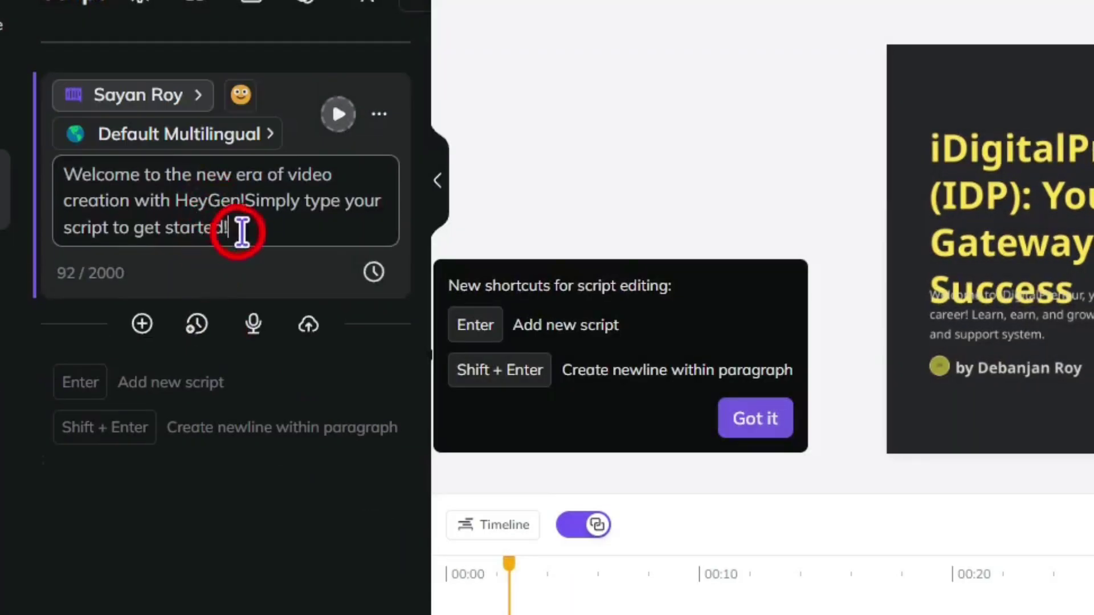
{"action": "left_click_drag", "start_coordinate": [241, 231], "coordinate": [44, 176]}
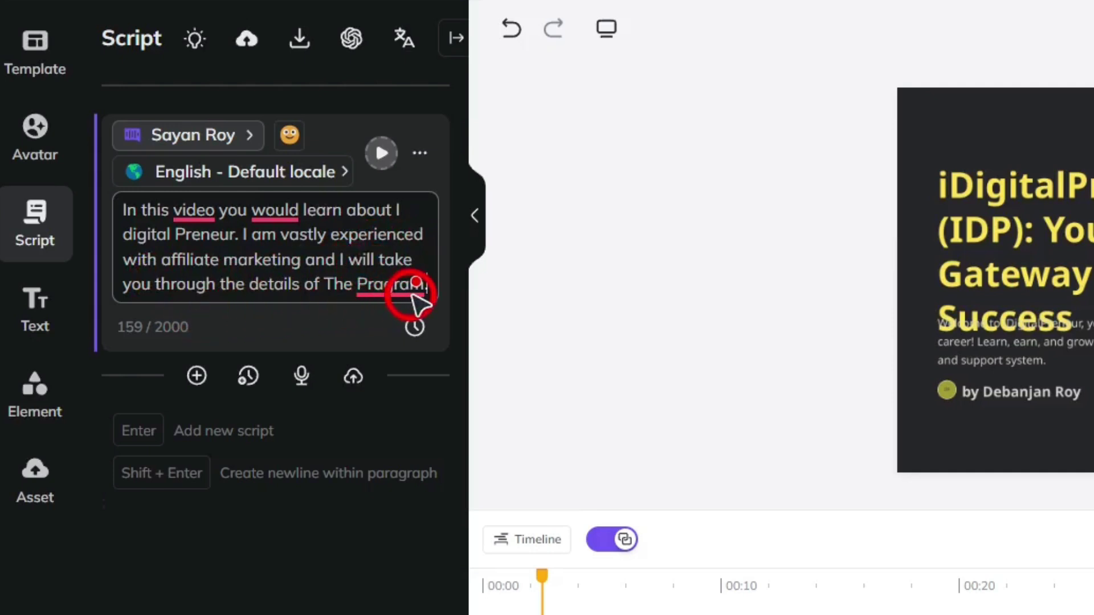
- Review the accent and voice options, then apply the Excited emotion and replay the script
{"action": "left_click", "coordinate": [318, 185]}
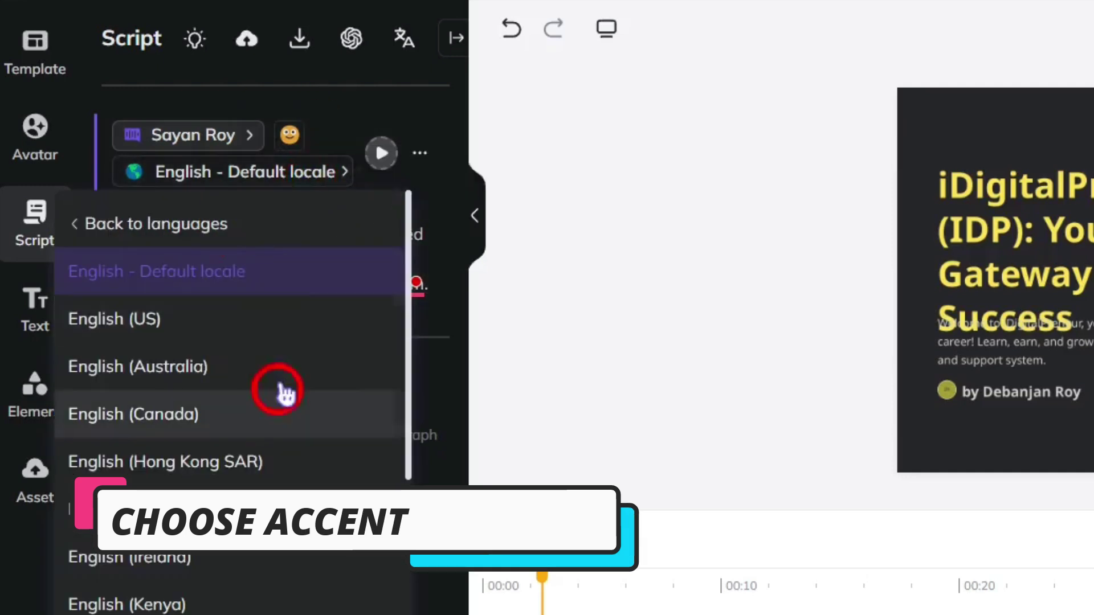
{"action": "left_click", "coordinate": [227, 135]}
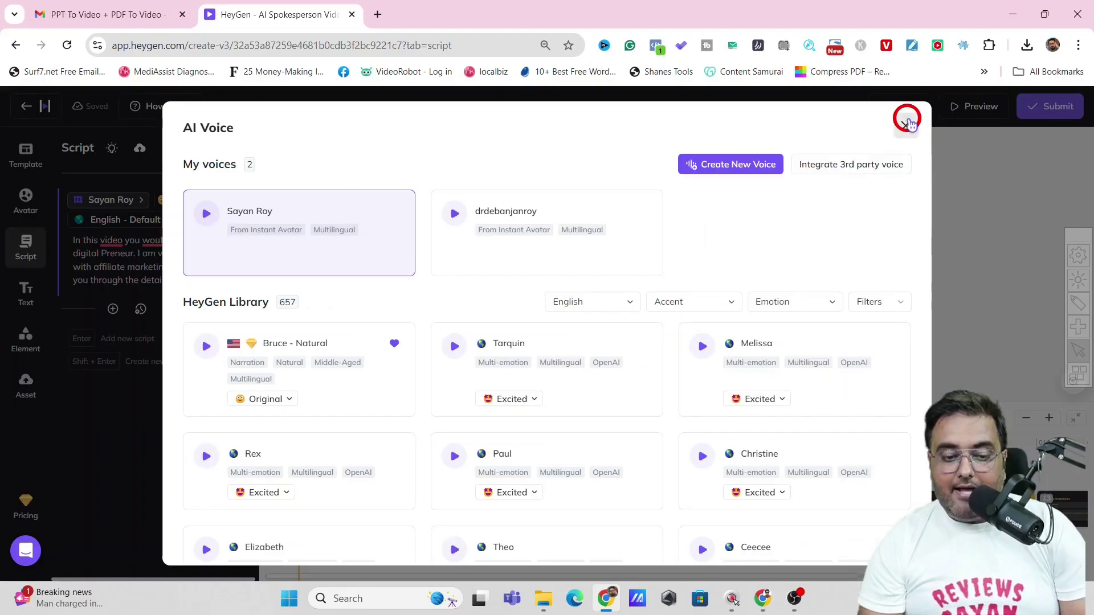
{"action": "left_click", "coordinate": [1070, 43]}
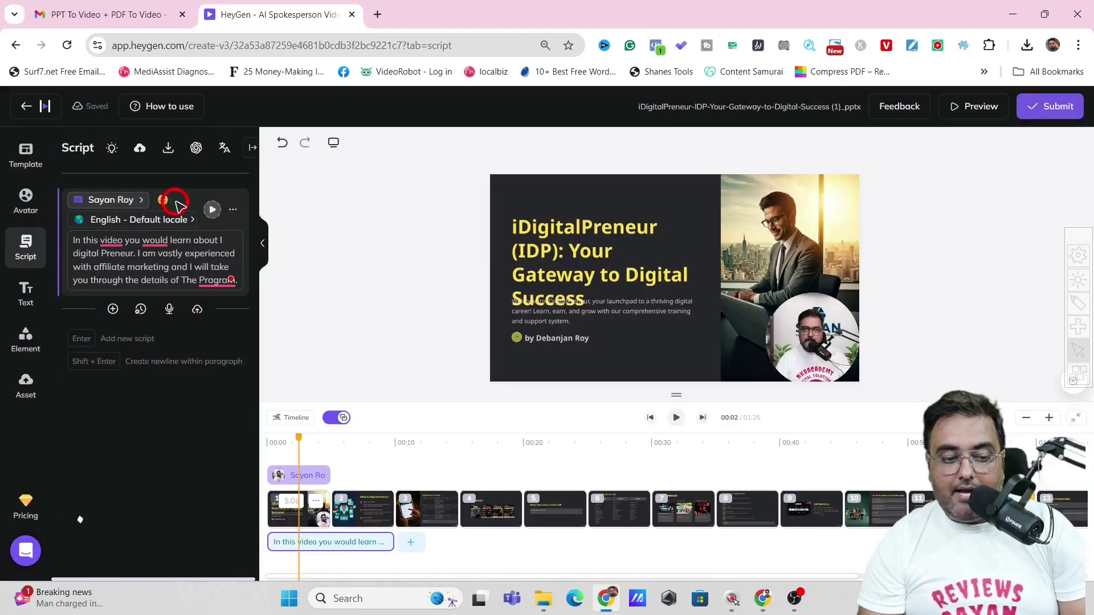
{"action": "left_click", "coordinate": [163, 199]}
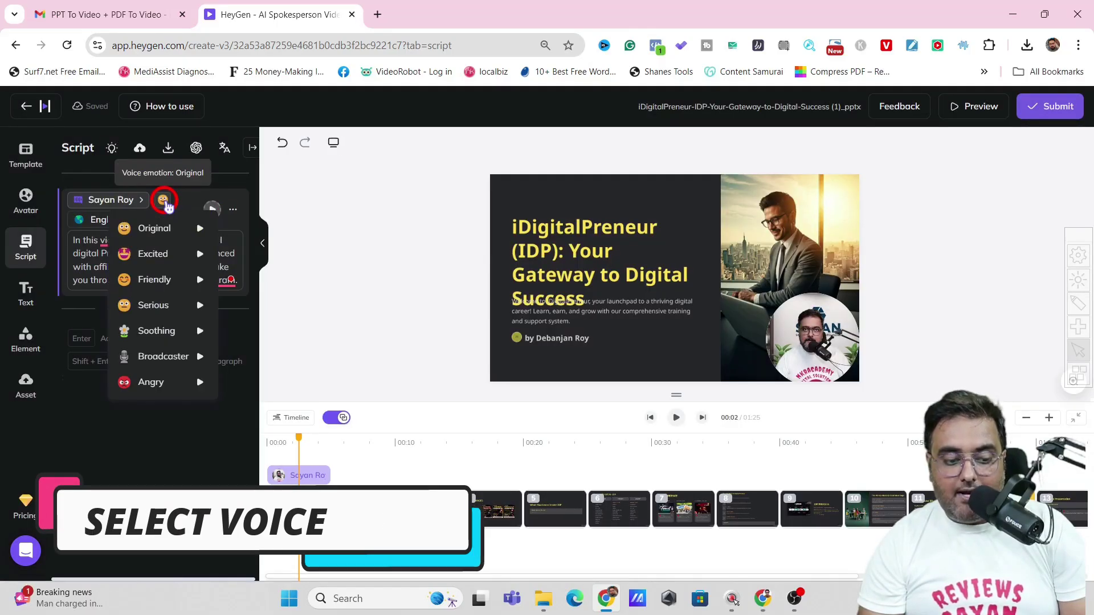
{"action": "left_click", "coordinate": [152, 256]}
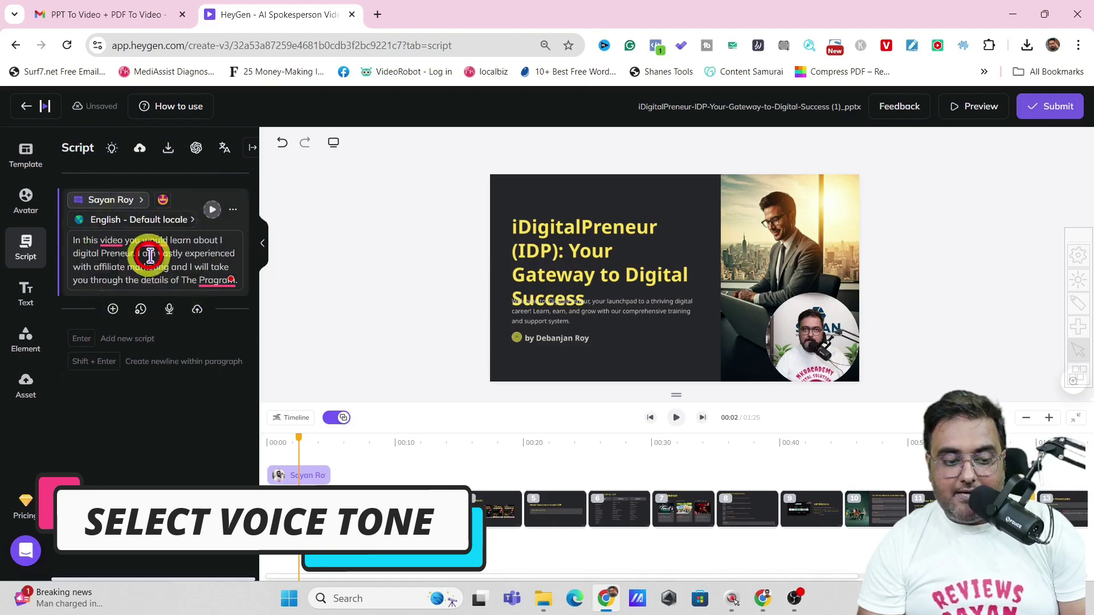
{"action": "left_click", "coordinate": [212, 210]}
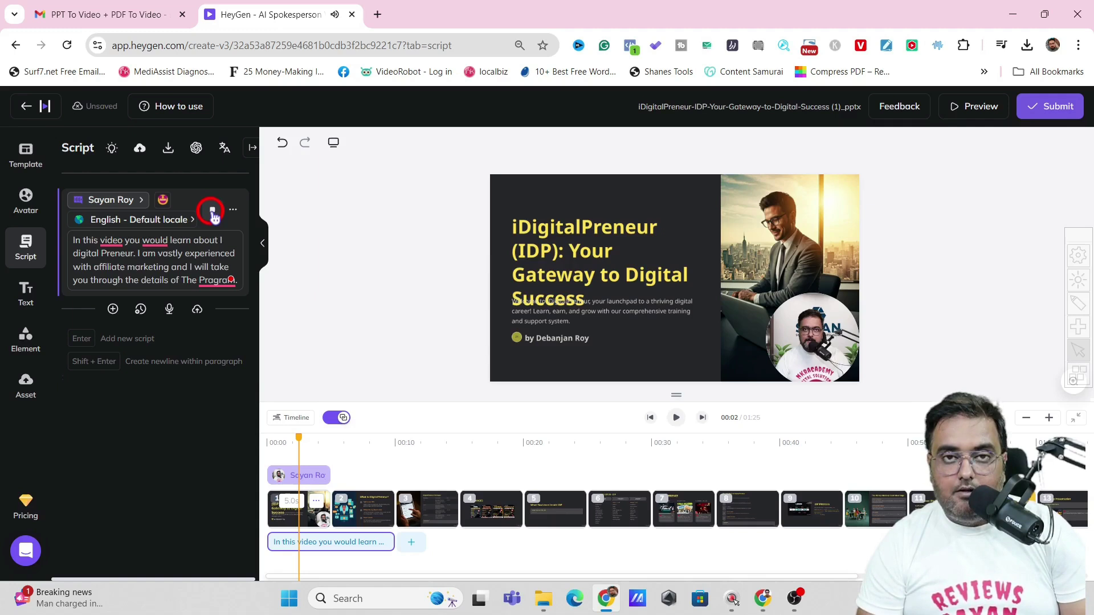
- Stretch slide 1 to 00:10, preview it from 00:00, then switch to slide 2
{"action": "left_click", "coordinate": [212, 211]}
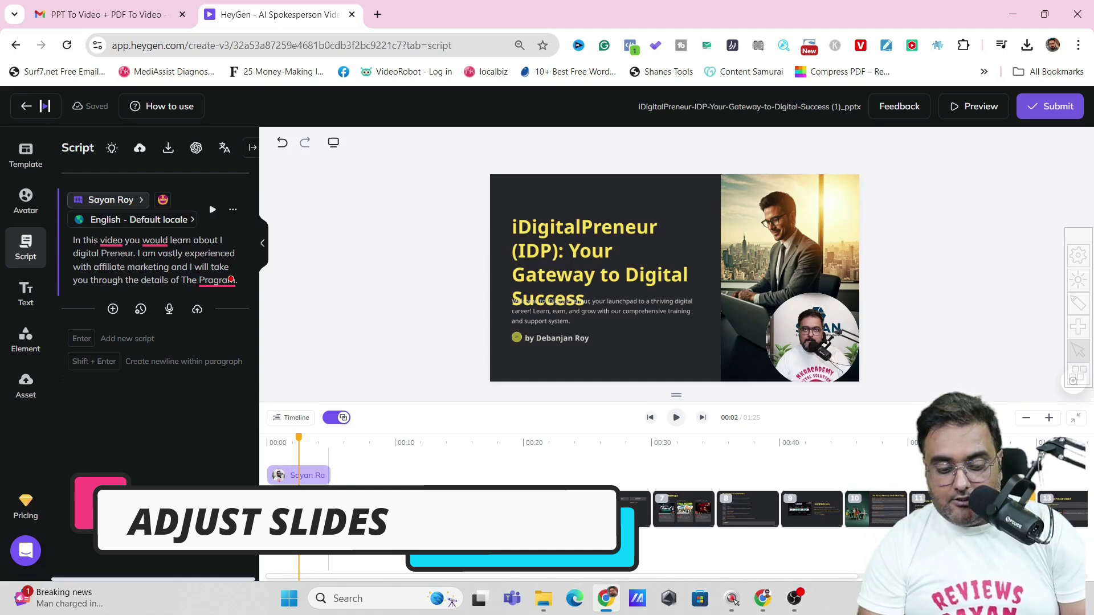
{"action": "left_click_drag", "start_coordinate": [329, 519], "coordinate": [393, 521]}
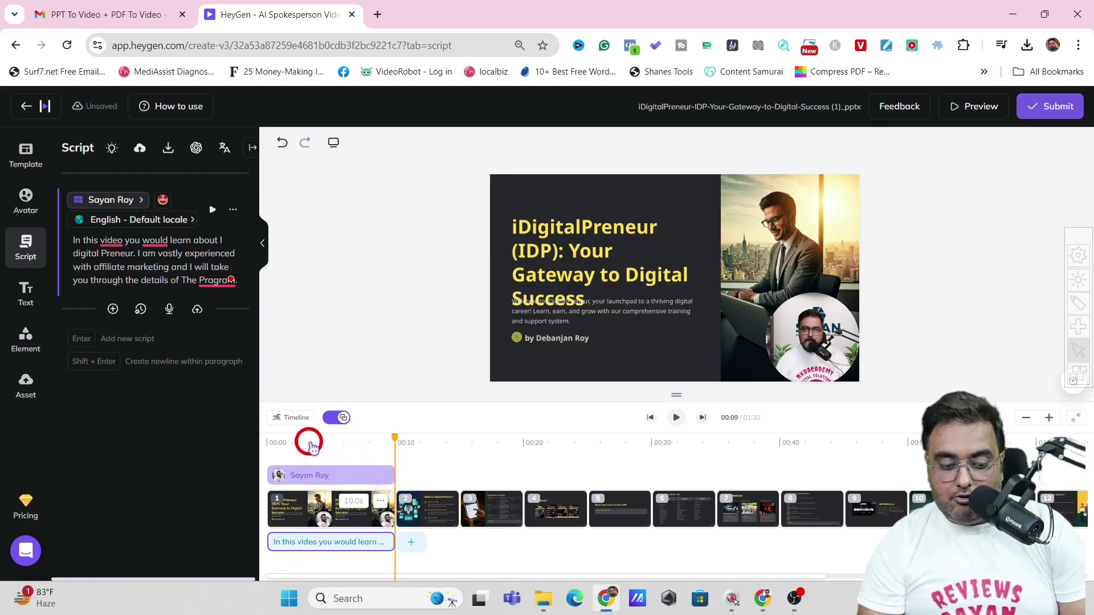
{"action": "left_click_drag", "start_coordinate": [312, 446], "coordinate": [265, 440]}
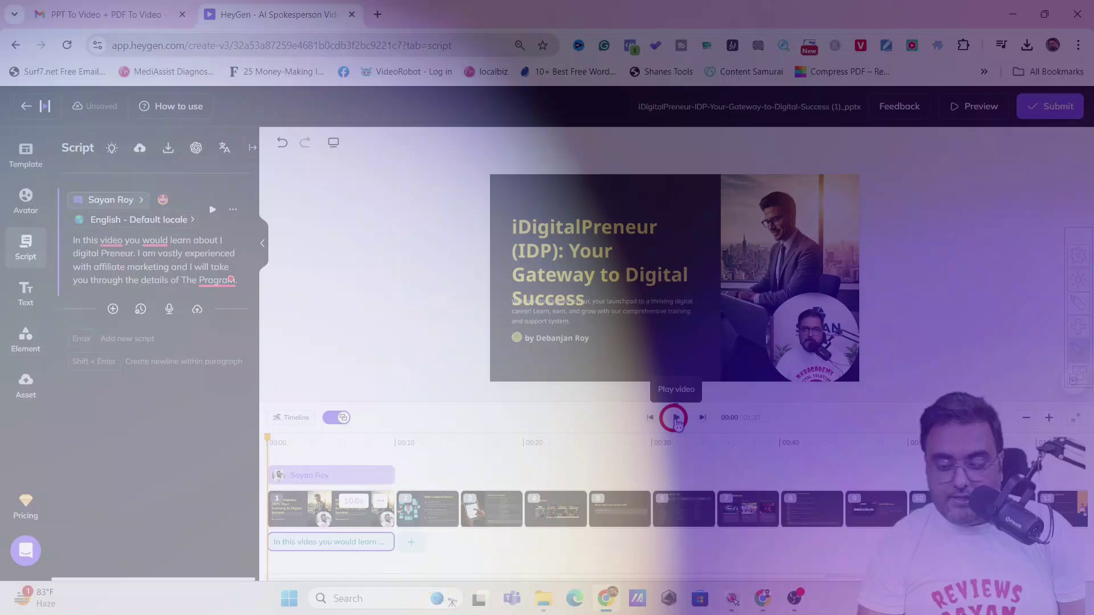
{"action": "left_click", "coordinate": [677, 418]}
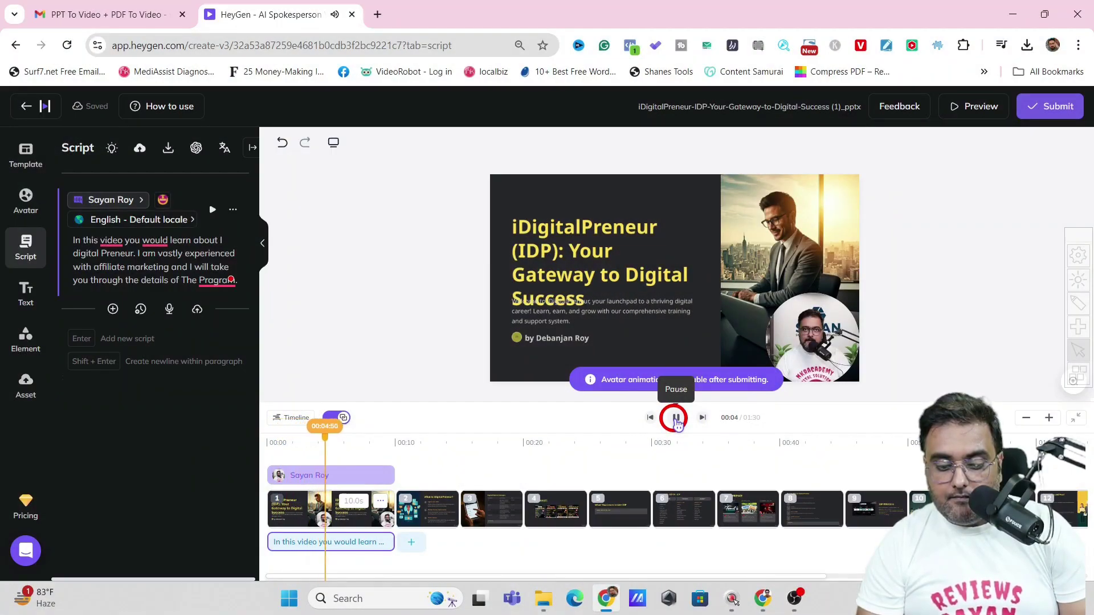
{"action": "left_click", "coordinate": [676, 419]}
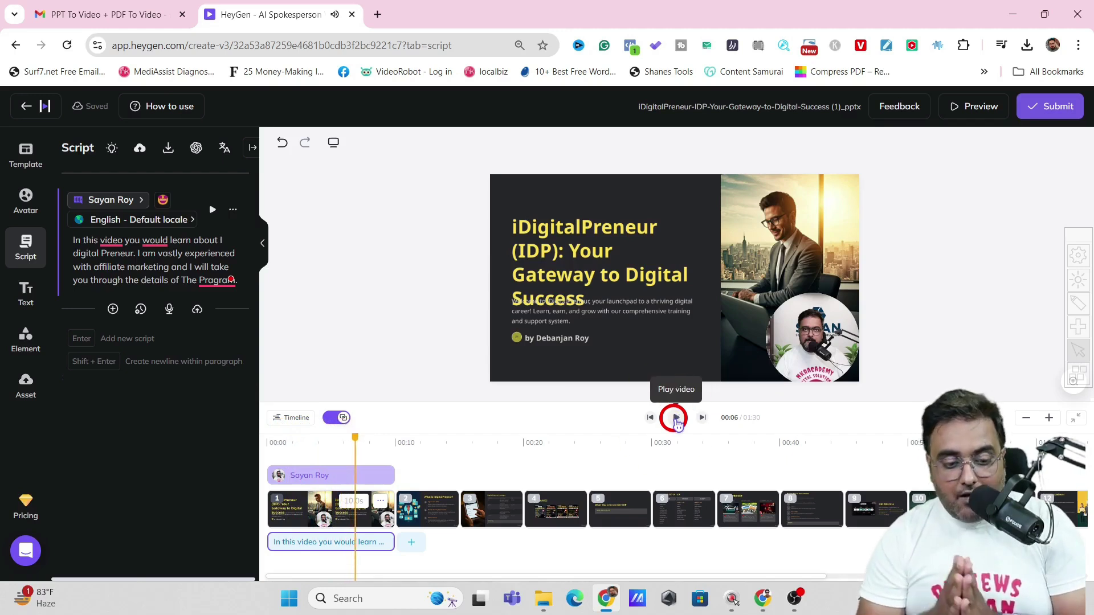
{"action": "left_click", "coordinate": [417, 517]}
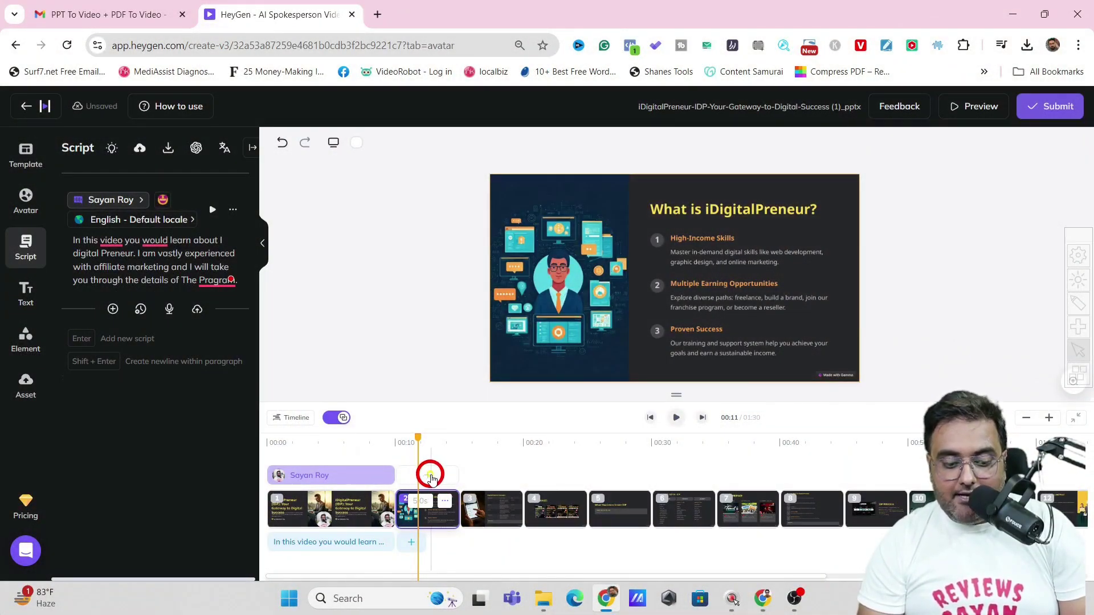
- Add the custom avatar to slide 2 and set its View Mode to Close Up
{"action": "left_click", "coordinate": [430, 478]}
{"action": "left_click", "coordinate": [612, 316]}
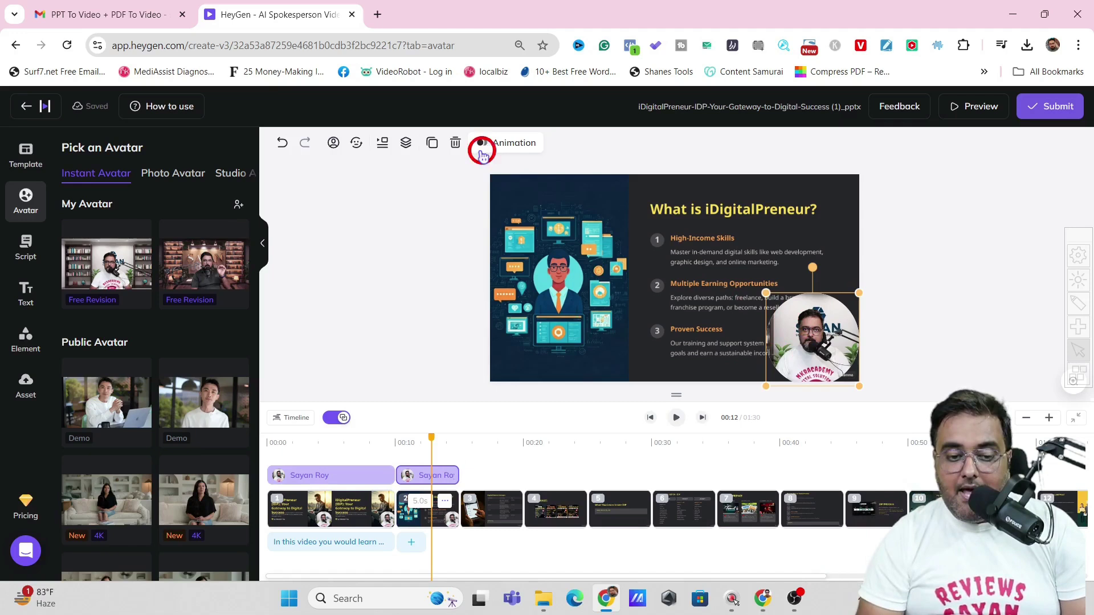
{"action": "left_click", "coordinate": [335, 144]}
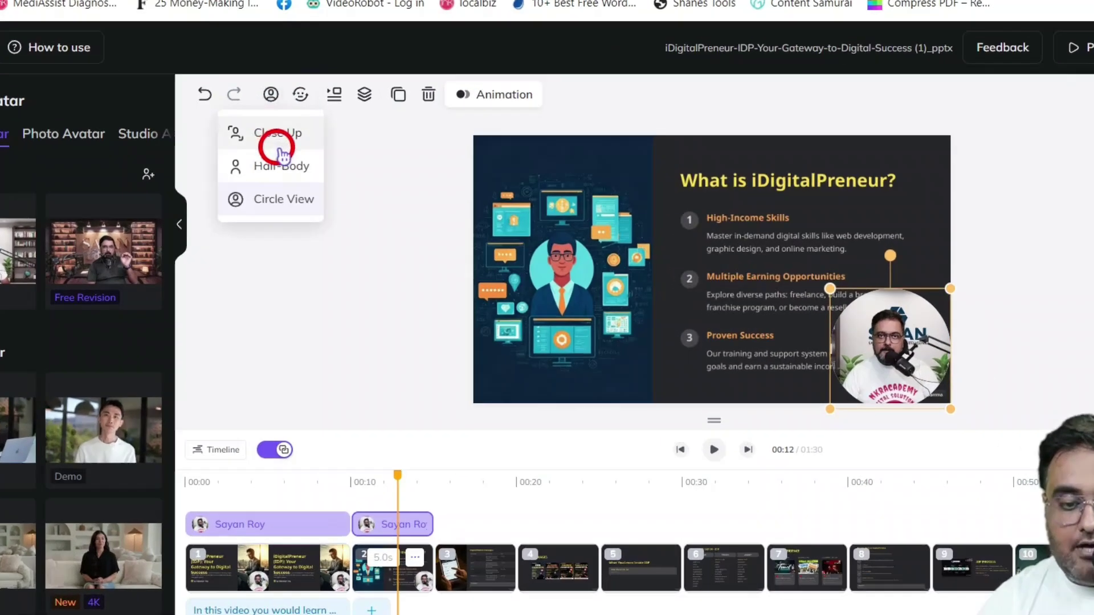
{"action": "left_click", "coordinate": [214, 101]}
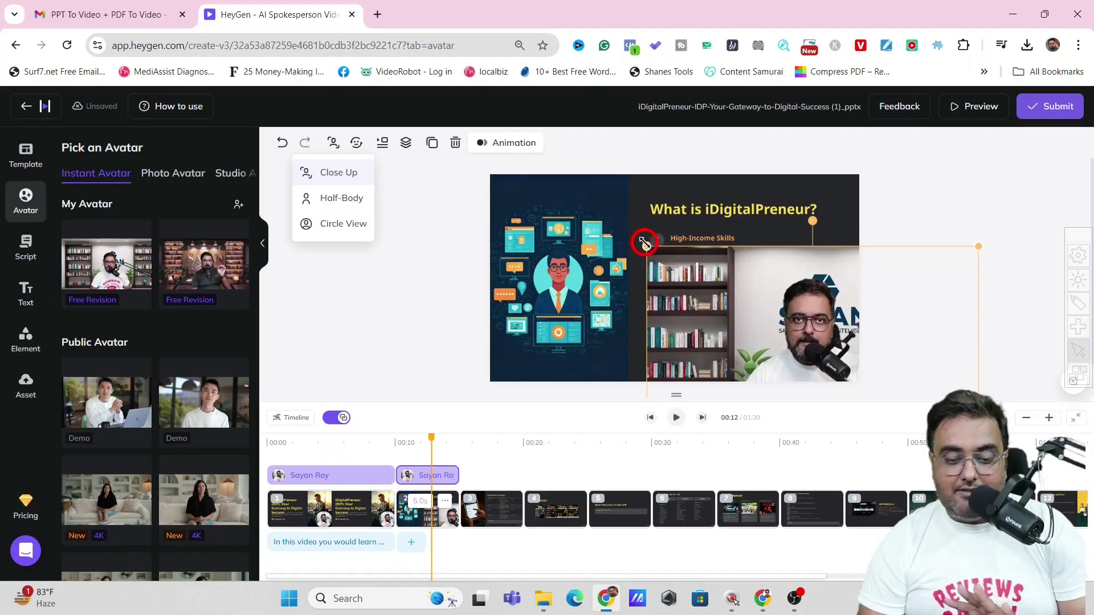
- Shrink the close-up avatar and move it to slide 2's bottom-left, then reselect scene 2
{"action": "left_click_drag", "start_coordinate": [646, 247], "coordinate": [747, 304]}
{"action": "left_click", "coordinate": [816, 353]}
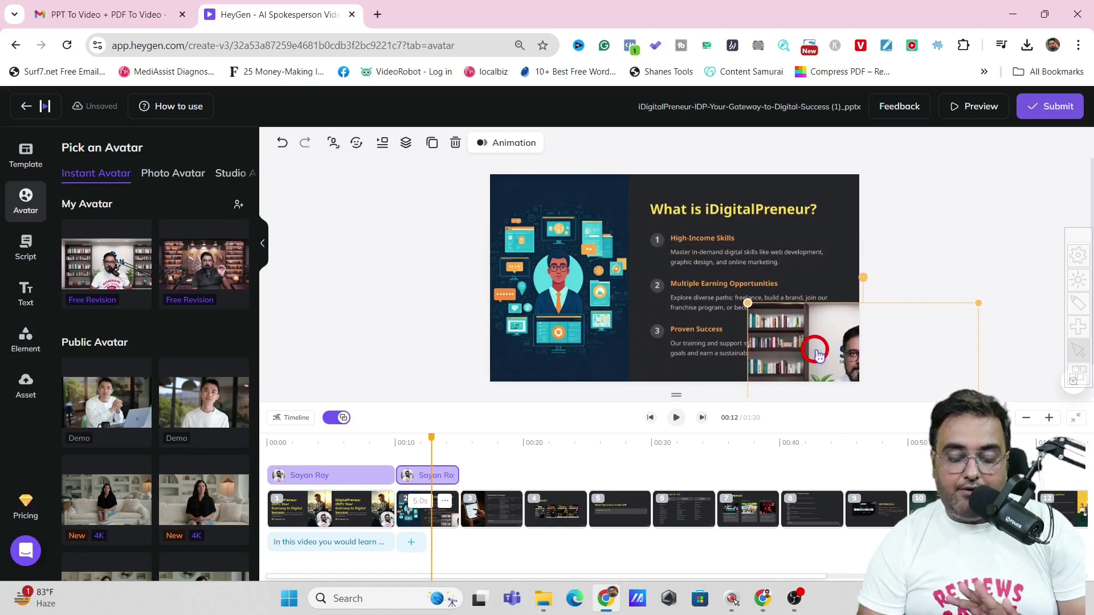
{"action": "left_click_drag", "start_coordinate": [785, 345], "coordinate": [506, 300]}
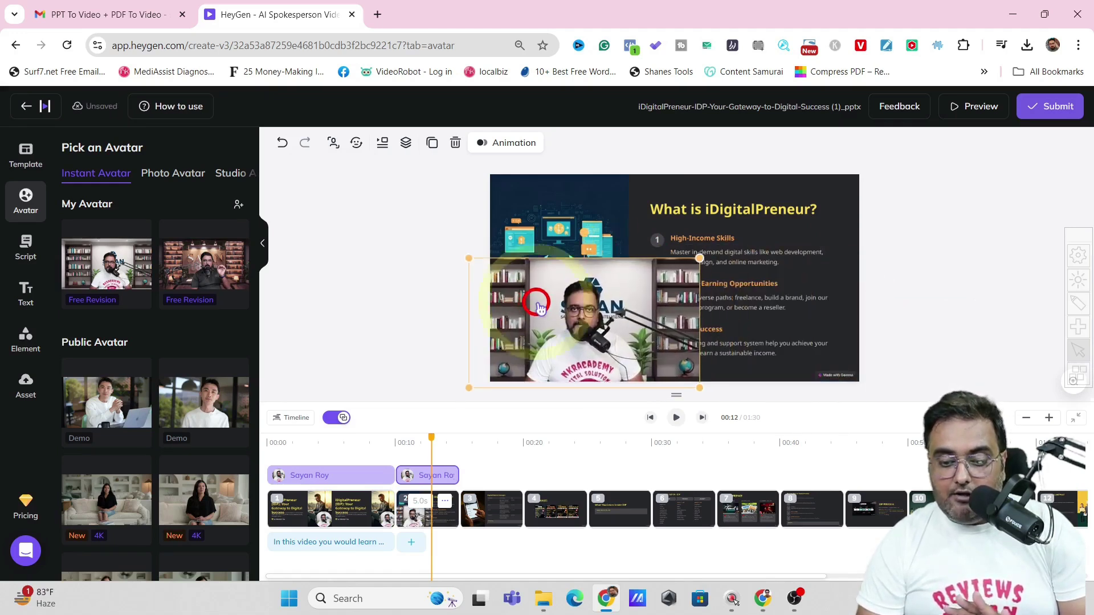
{"action": "left_click_drag", "start_coordinate": [700, 259], "coordinate": [585, 335]}
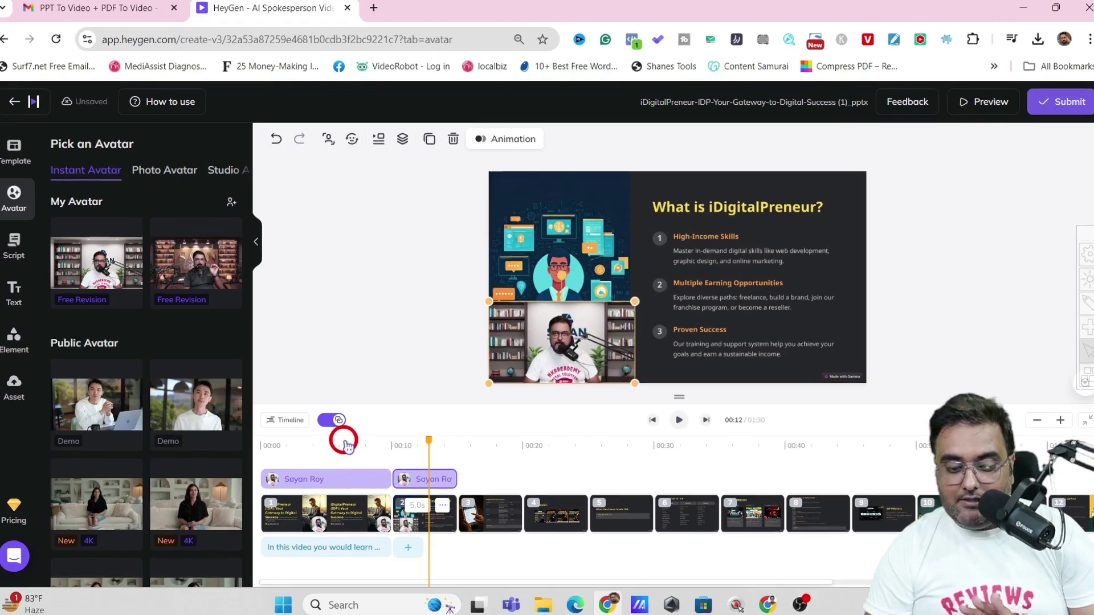
{"action": "left_click", "coordinate": [245, 502]}
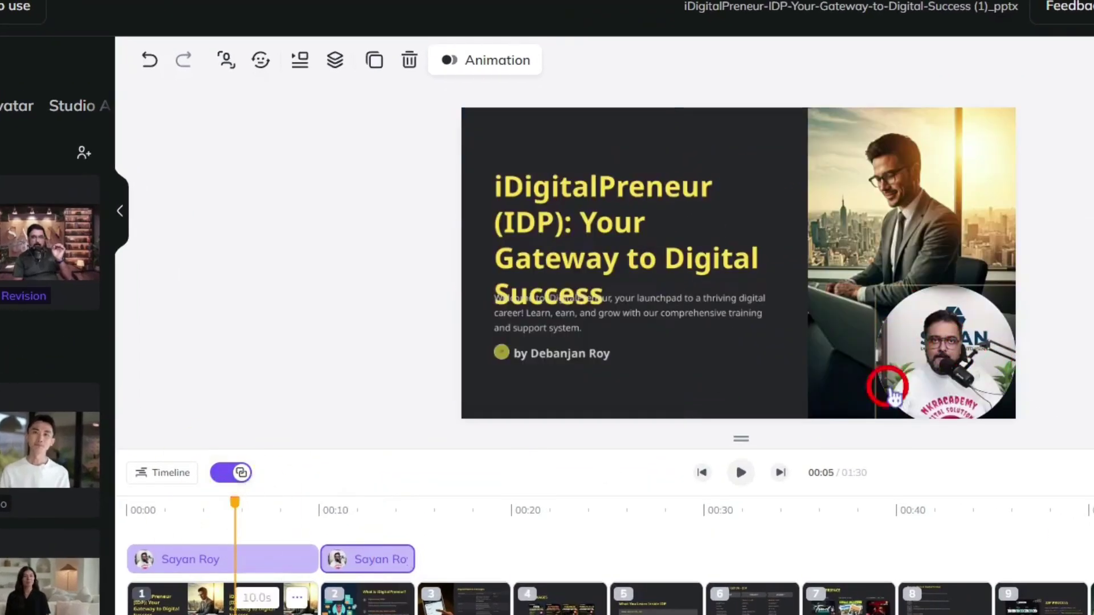
{"action": "left_click", "coordinate": [349, 506]}
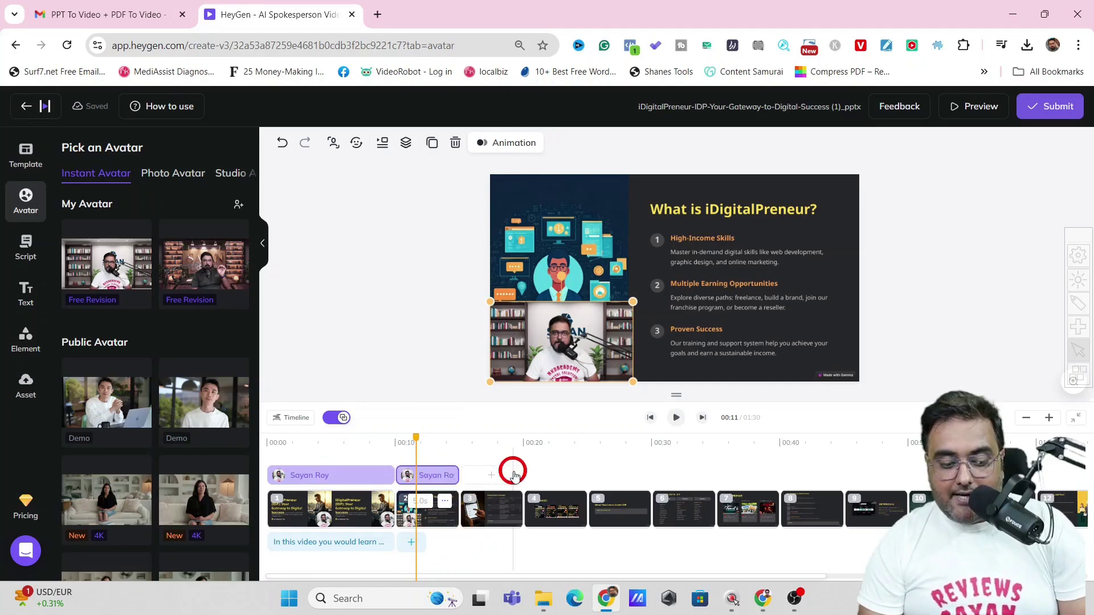
{"action": "left_click", "coordinate": [429, 525]}
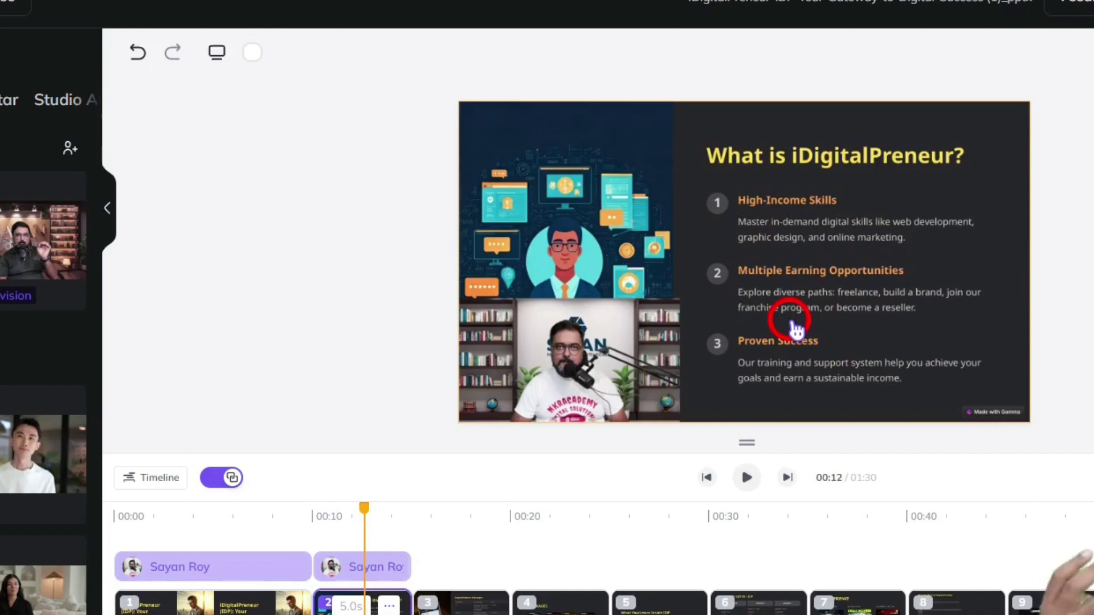
- Add a new script block for slide 2, paste the three-ways-to-make-money narration, and play it
{"action": "mouse_move", "coordinate": [410, 544]}
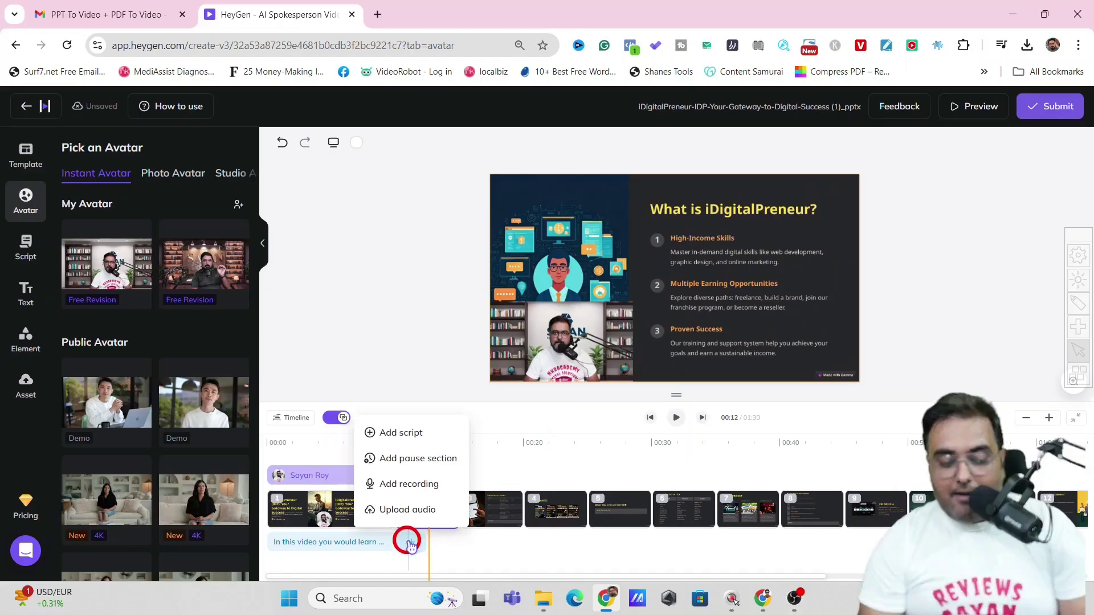
{"action": "left_click", "coordinate": [401, 433]}
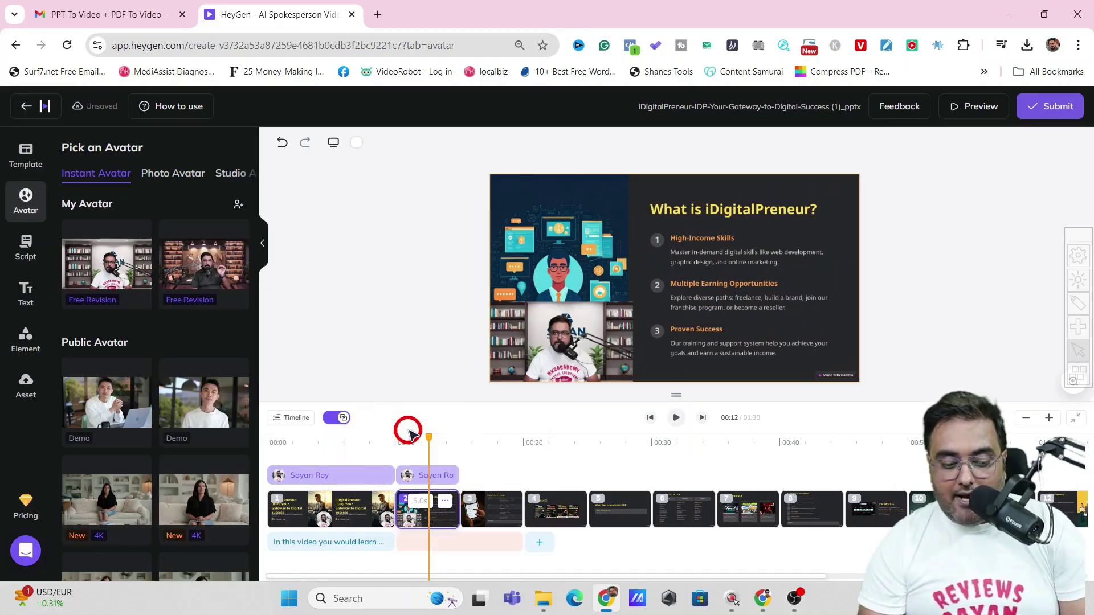
{"action": "left_click", "coordinate": [420, 544]}
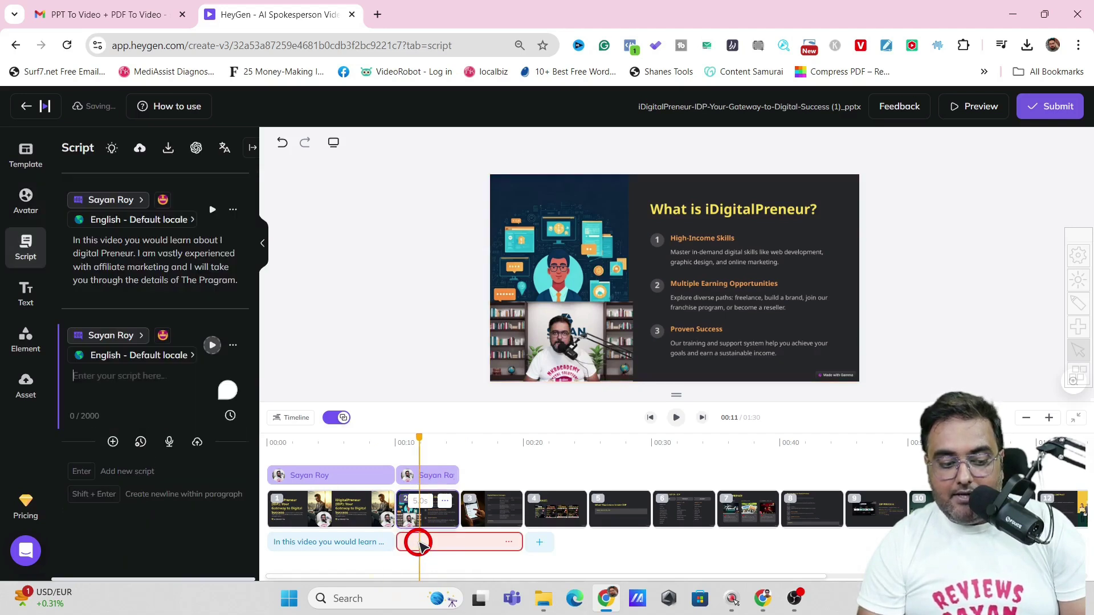
{"action": "left_click", "coordinate": [128, 387]}
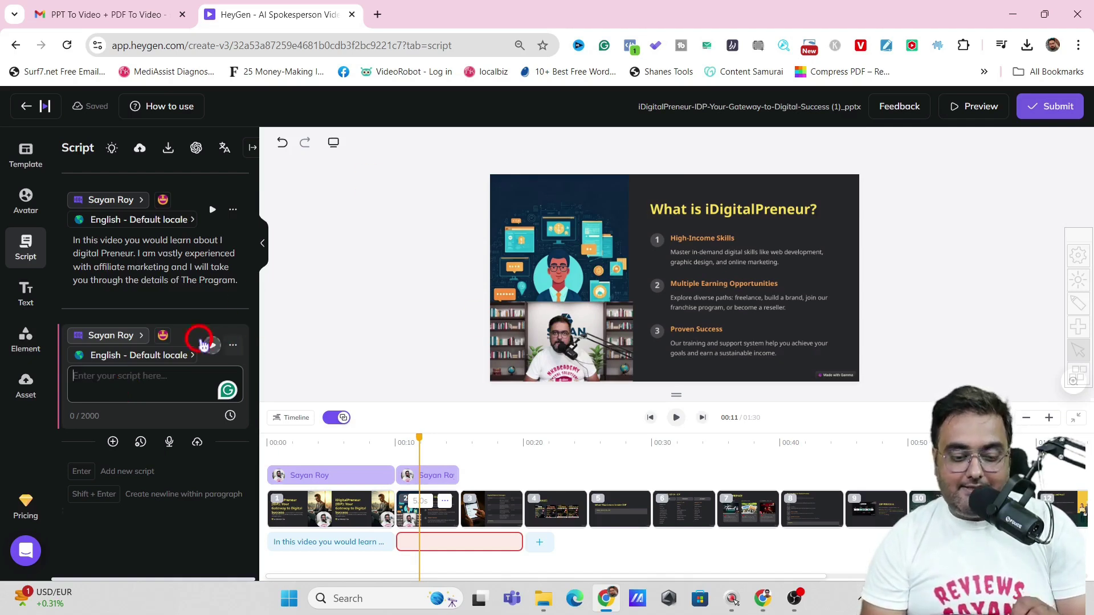
{"action": "type", "text": "In Digital Preneur You Can Make Money In 3 Ways. Learning skills and freelancing, Social Media Marketing And Affiliate Marketing."}
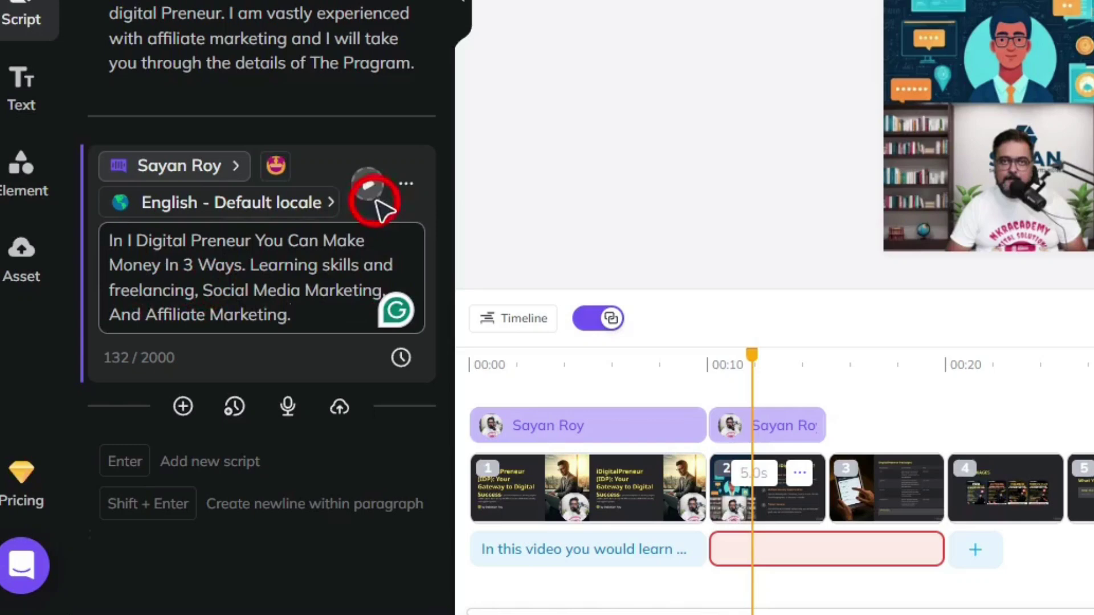
{"action": "left_click", "coordinate": [365, 183]}
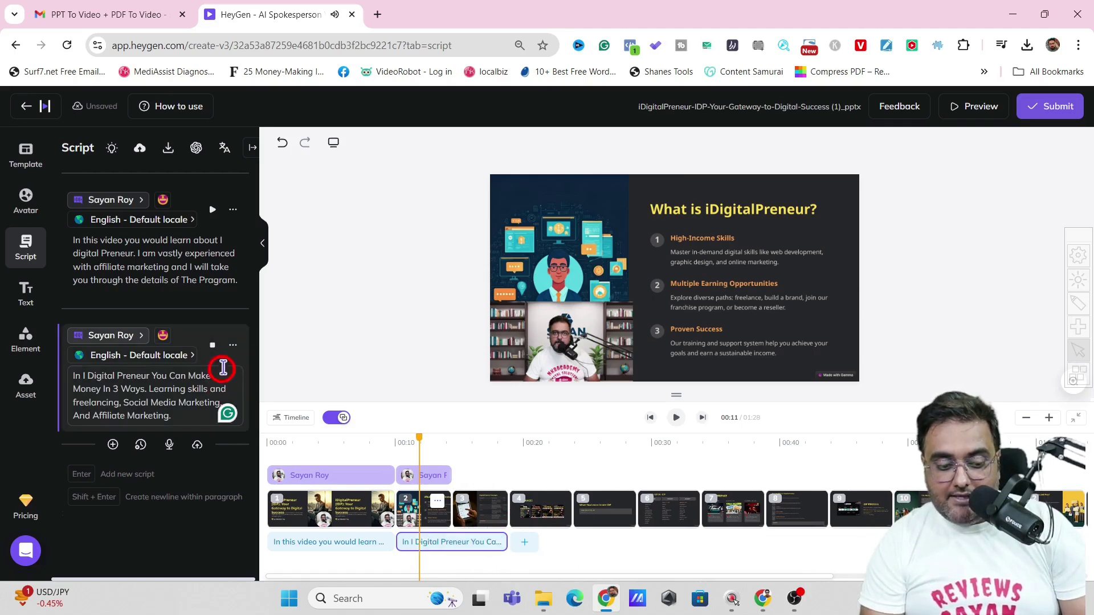
- Stop the preview and stretch slide 2's timeline clip to 8.8 seconds
{"action": "left_click", "coordinate": [213, 348]}
{"action": "left_click", "coordinate": [410, 541]}
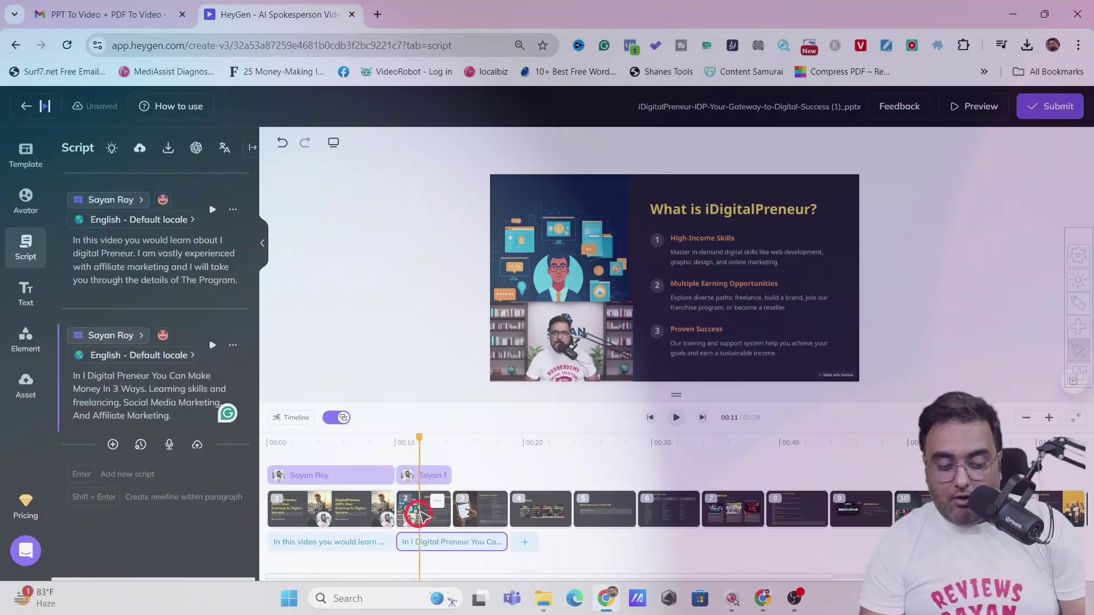
{"action": "left_click", "coordinate": [439, 504]}
{"action": "left_click_drag", "start_coordinate": [446, 507], "coordinate": [503, 512]}
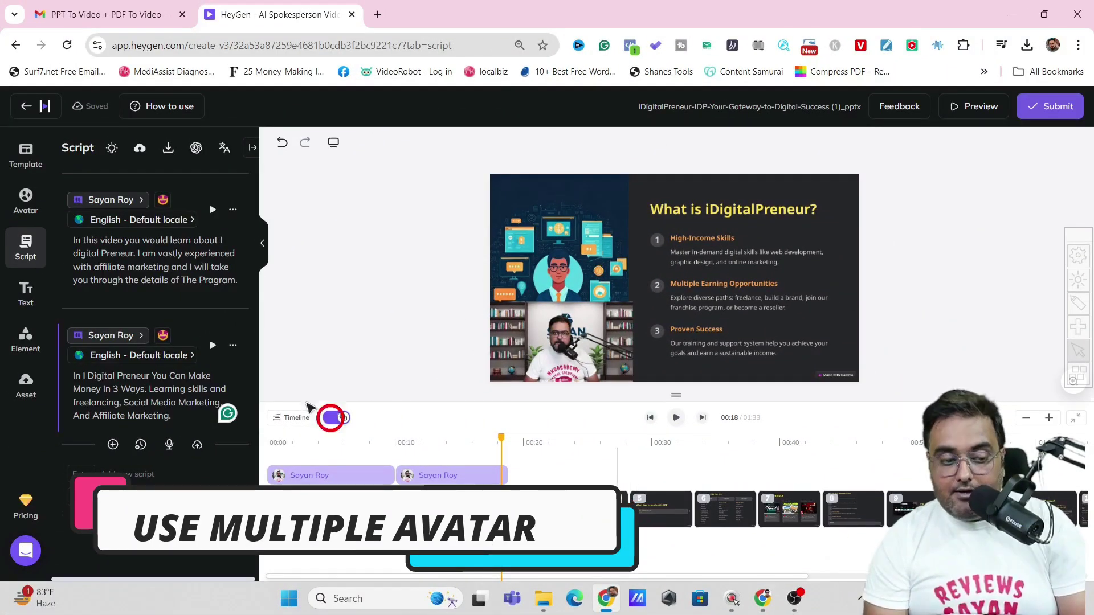
- Place the drdebanjanroy avatar on slide 3 at the lower left of the tablet image
{"action": "left_click", "coordinate": [38, 212]}
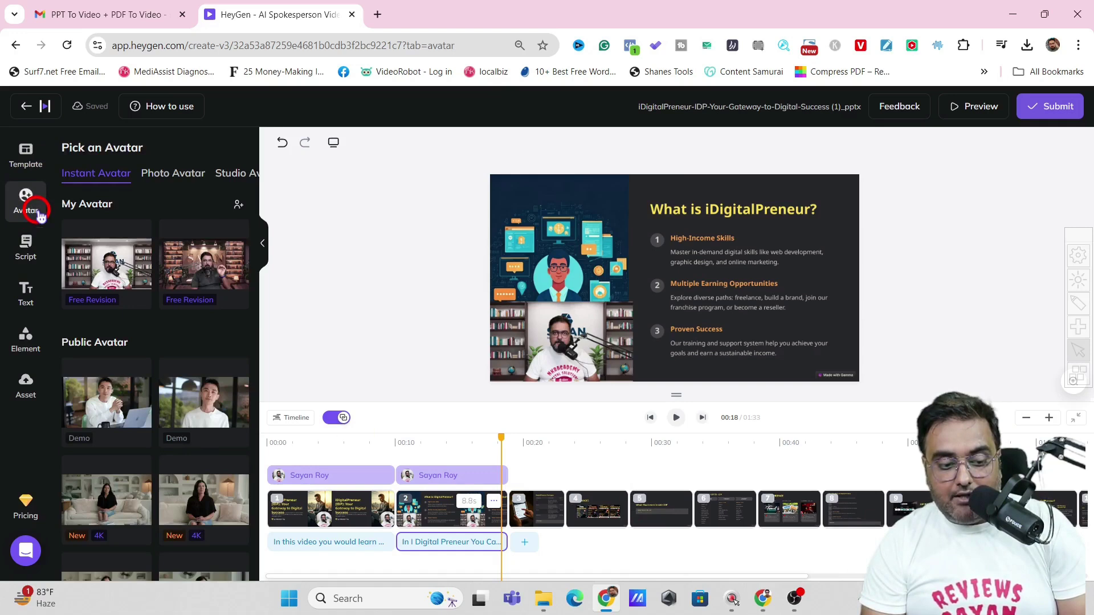
{"action": "left_click_drag", "start_coordinate": [209, 278], "coordinate": [530, 468]}
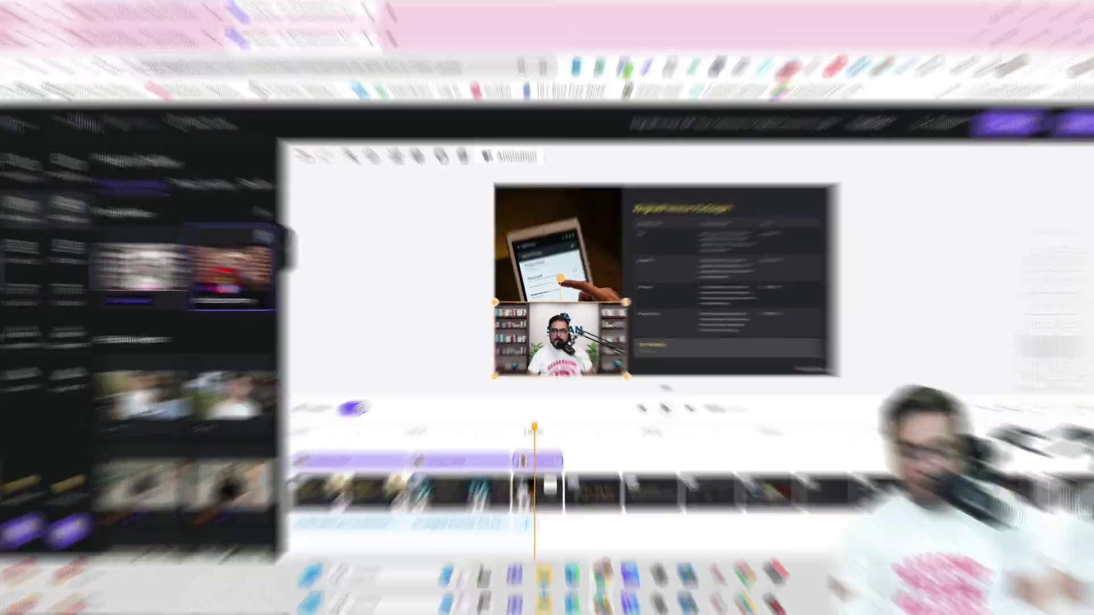
{"action": "left_click", "coordinate": [202, 279]}
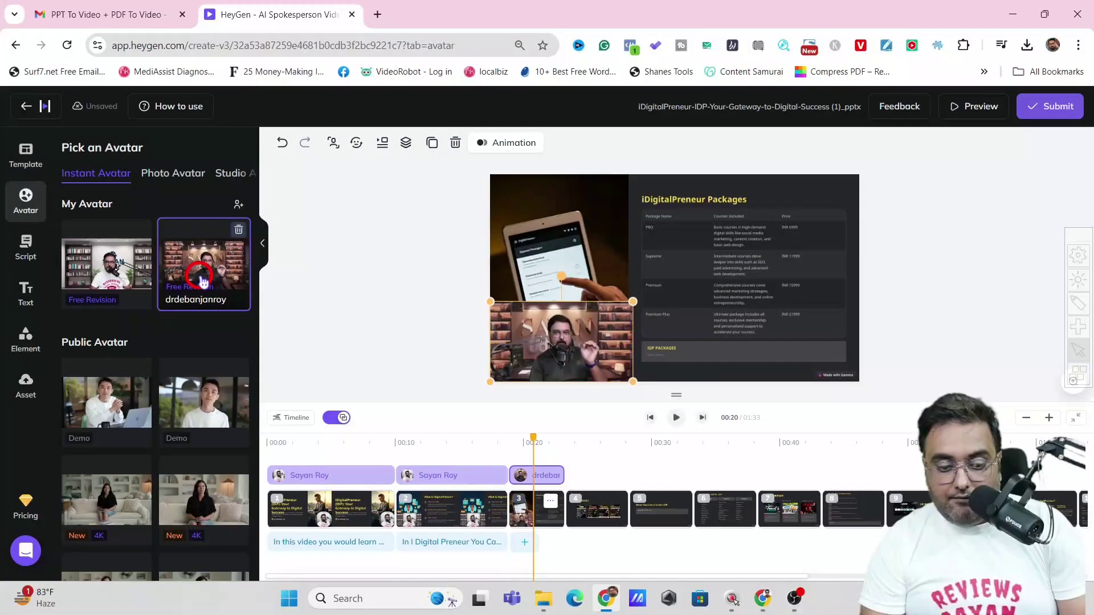
{"action": "left_click", "coordinate": [630, 432]}
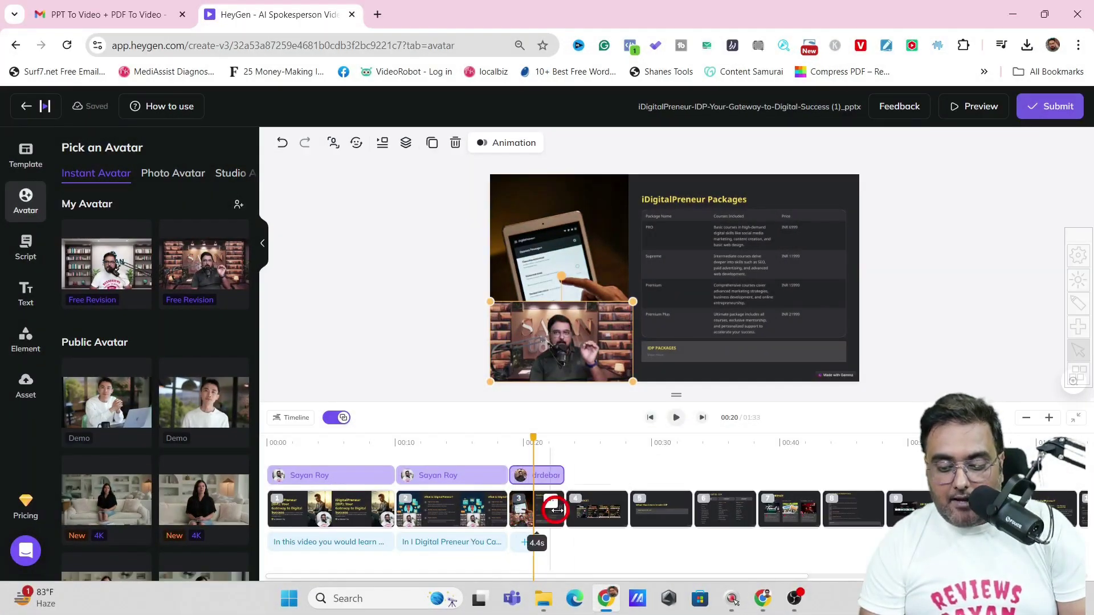
{"action": "left_click", "coordinate": [614, 501]}
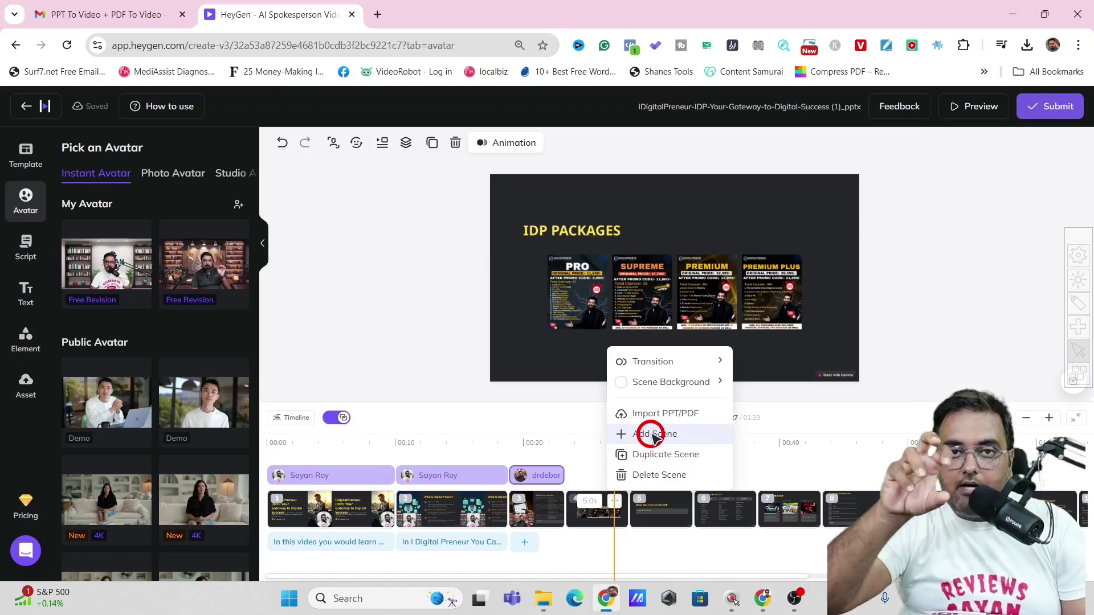
- Add a blank scene after scene 4, then delete the extra scenes so the video ends at slide 3
{"action": "left_click", "coordinate": [625, 436]}
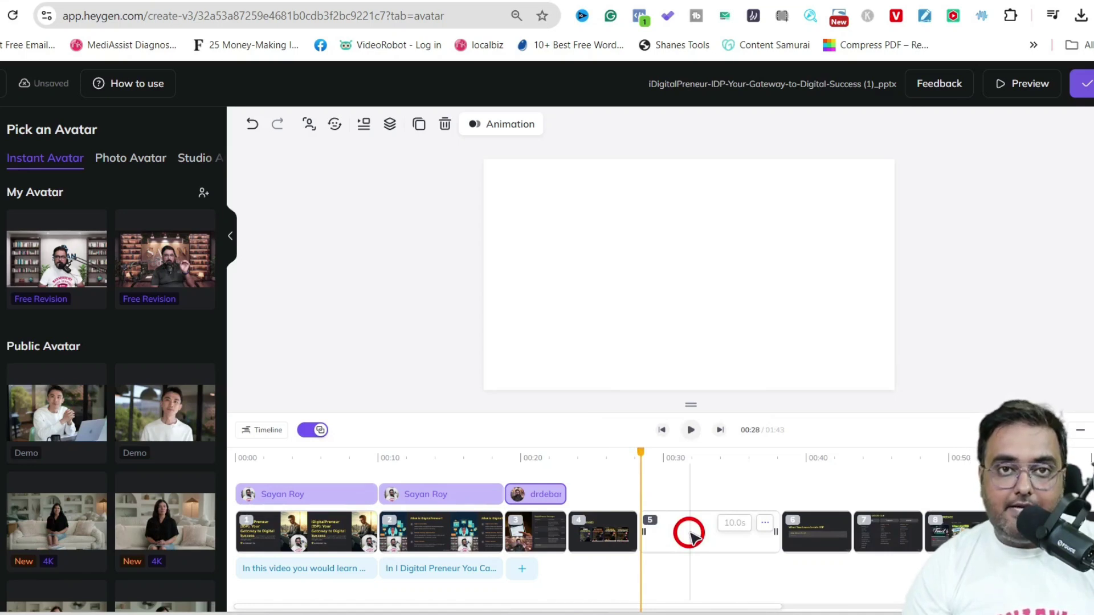
{"action": "left_click", "coordinate": [623, 527]}
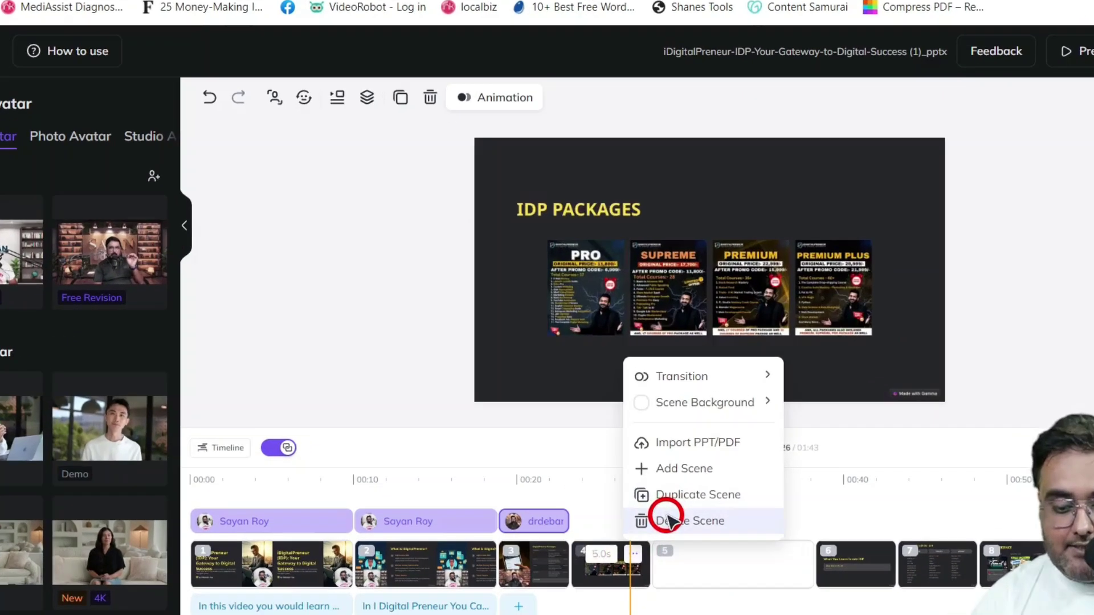
{"action": "left_click", "coordinate": [657, 491]}
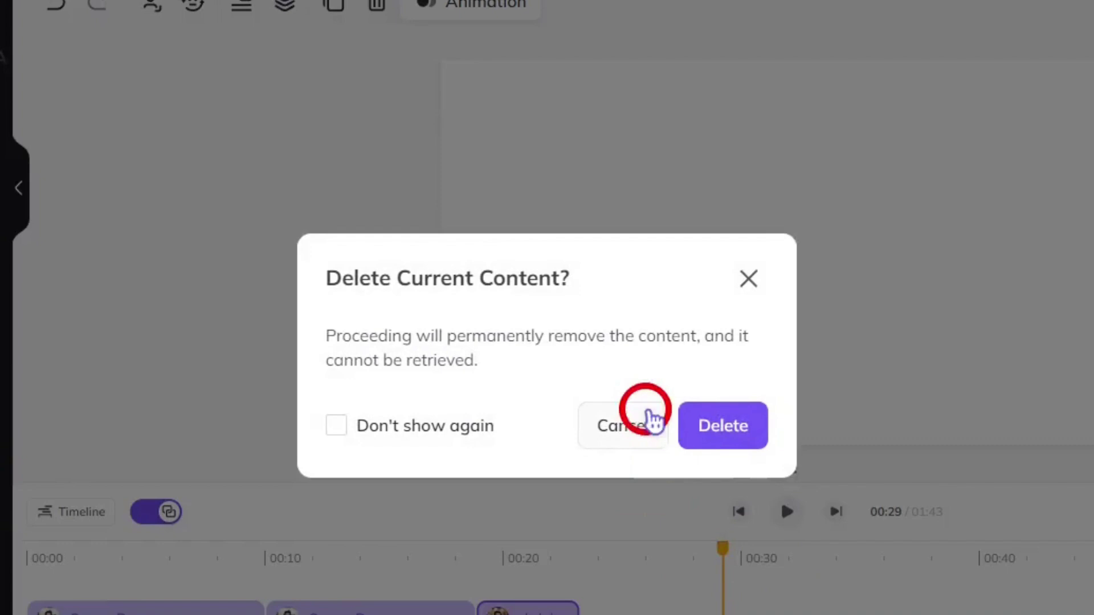
{"action": "left_click", "coordinate": [703, 428]}
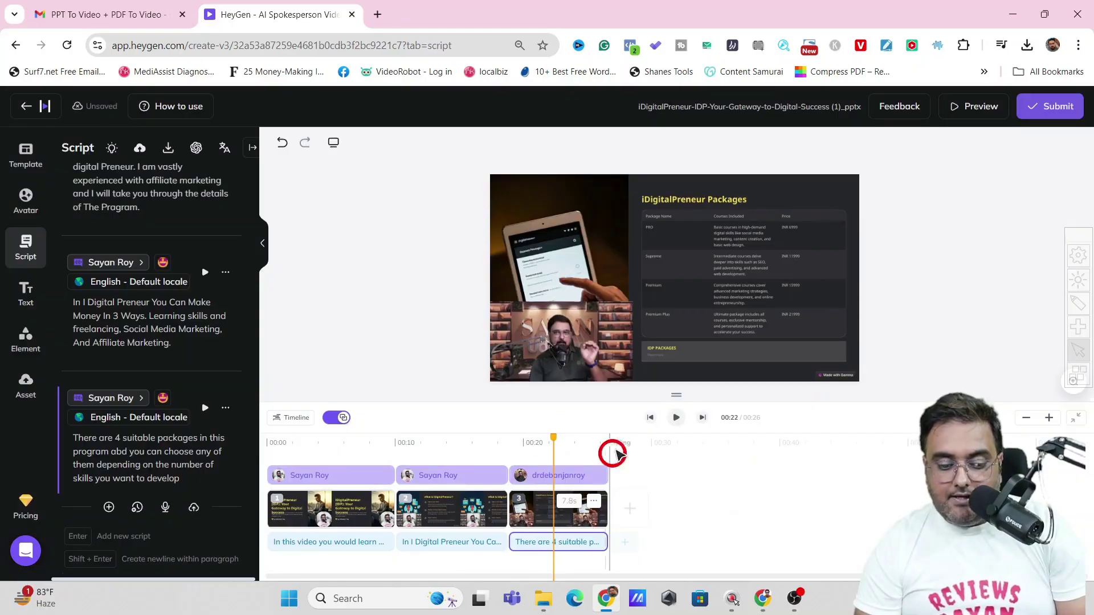
- Switch slide 3's avatar to Circle View, enlarge it and position it at the lower left
{"action": "left_click", "coordinate": [560, 332]}
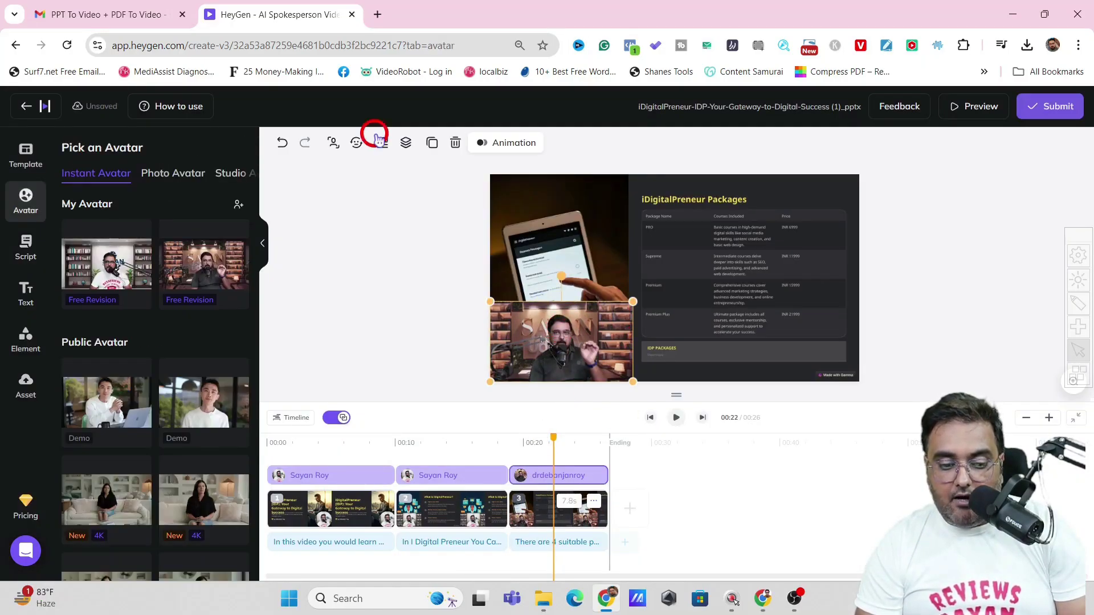
{"action": "left_click", "coordinate": [339, 147]}
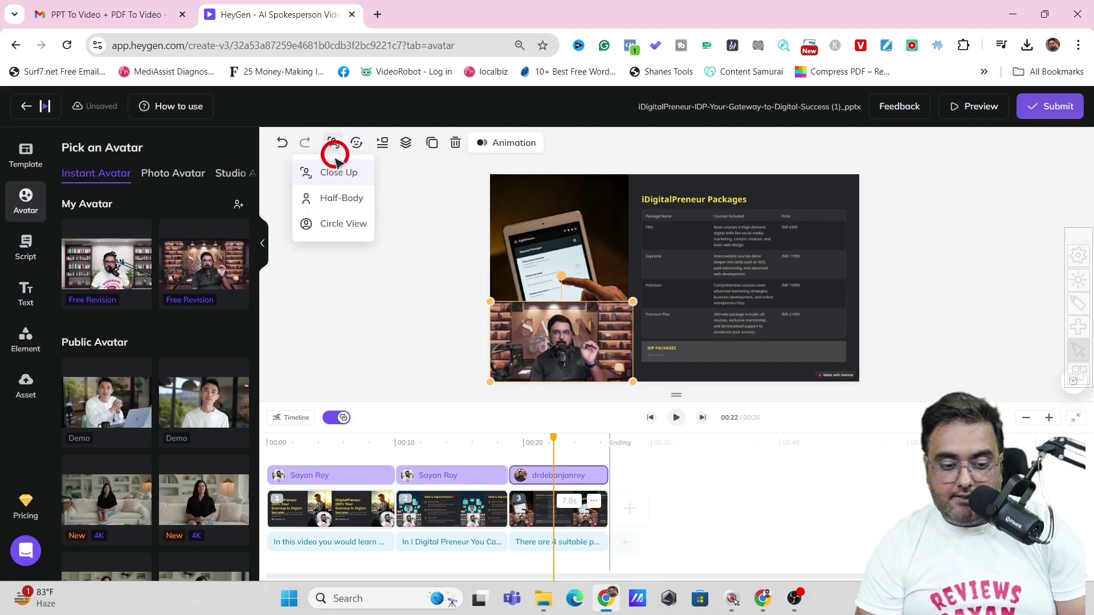
{"action": "left_click", "coordinate": [342, 224]}
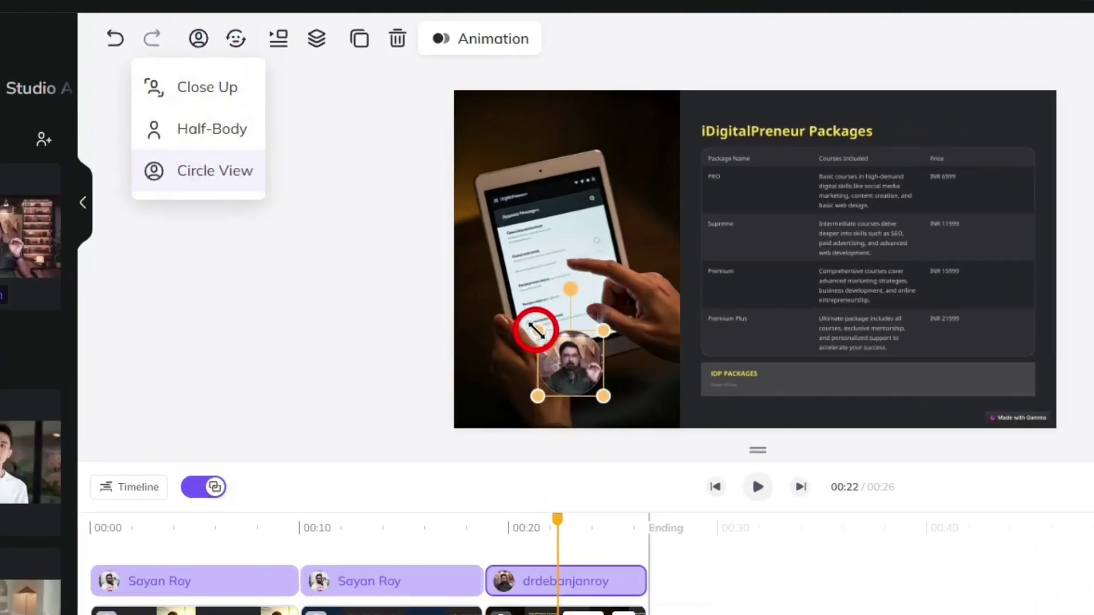
{"action": "left_click_drag", "start_coordinate": [535, 329], "coordinate": [456, 246]}
{"action": "left_click_drag", "start_coordinate": [518, 322], "coordinate": [537, 355]}
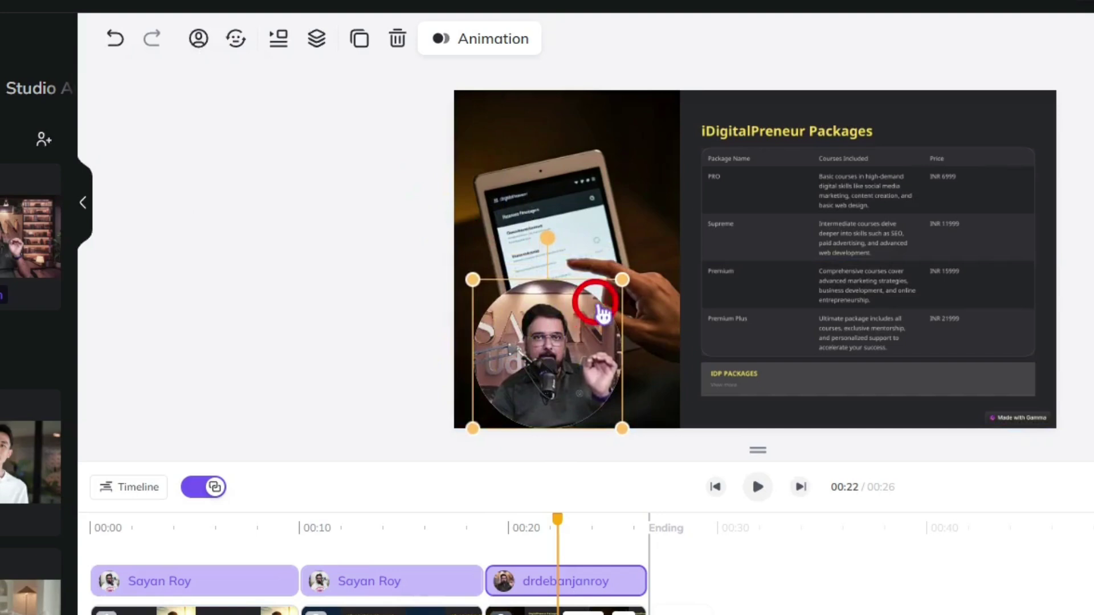
{"action": "left_click_drag", "start_coordinate": [472, 276], "coordinate": [455, 256]}
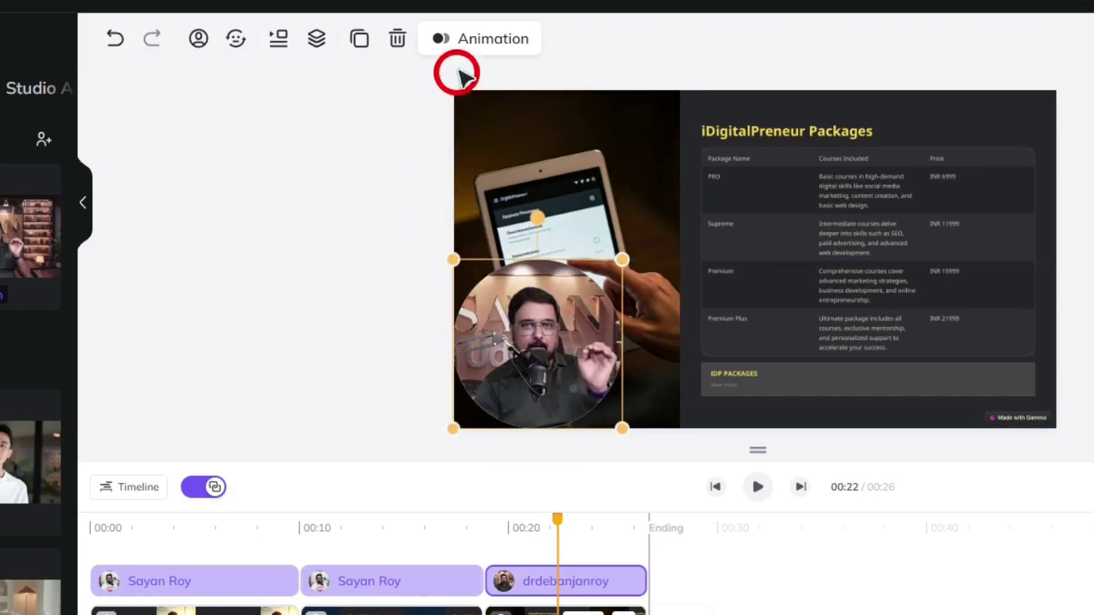
- Set the avatar's animation to enter from the Right and leave Down
{"action": "left_click", "coordinate": [460, 48]}
{"action": "left_click", "coordinate": [507, 242]}
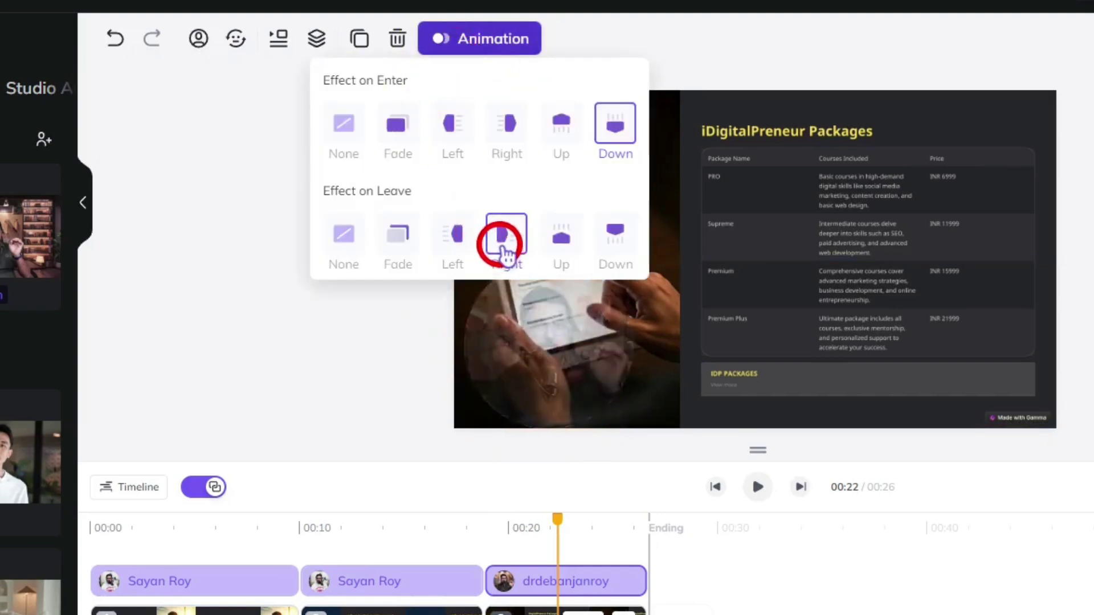
{"action": "left_click", "coordinate": [506, 125]}
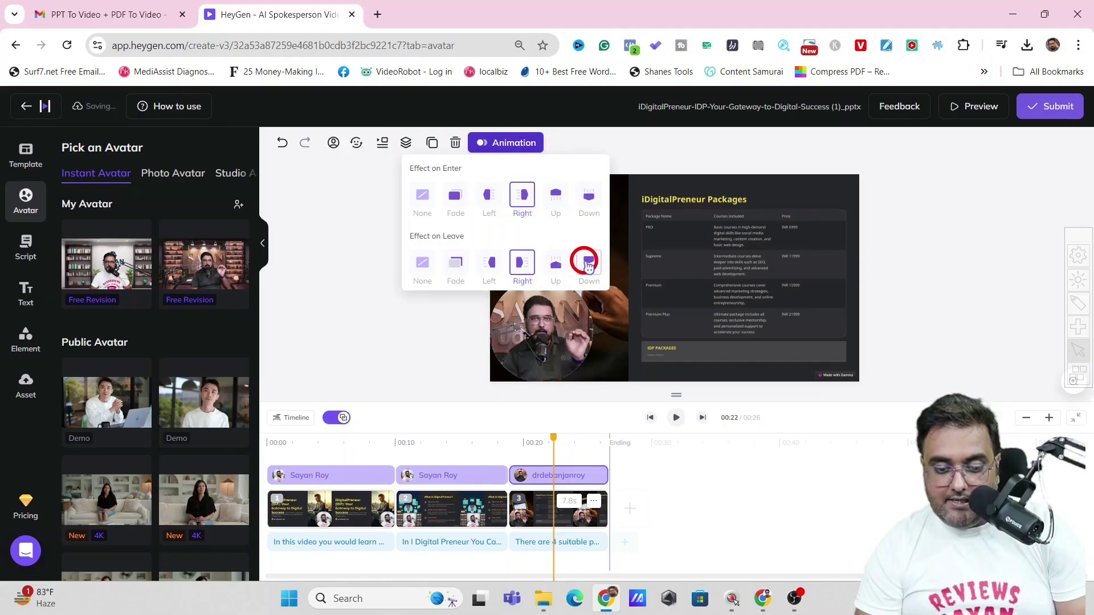
{"action": "left_click", "coordinate": [588, 264]}
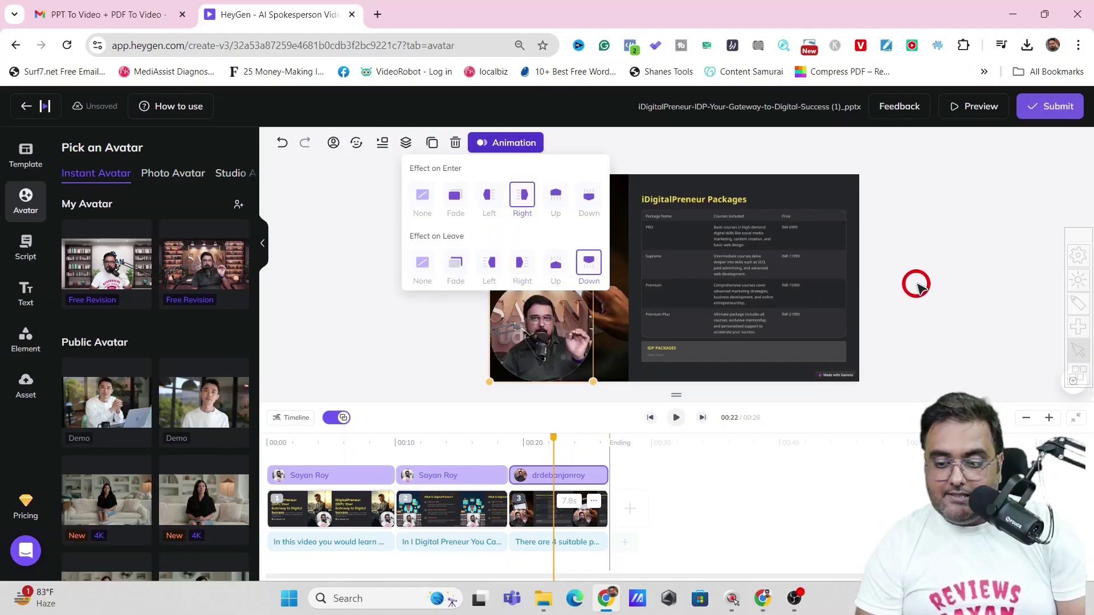
{"action": "left_click", "coordinate": [917, 285]}
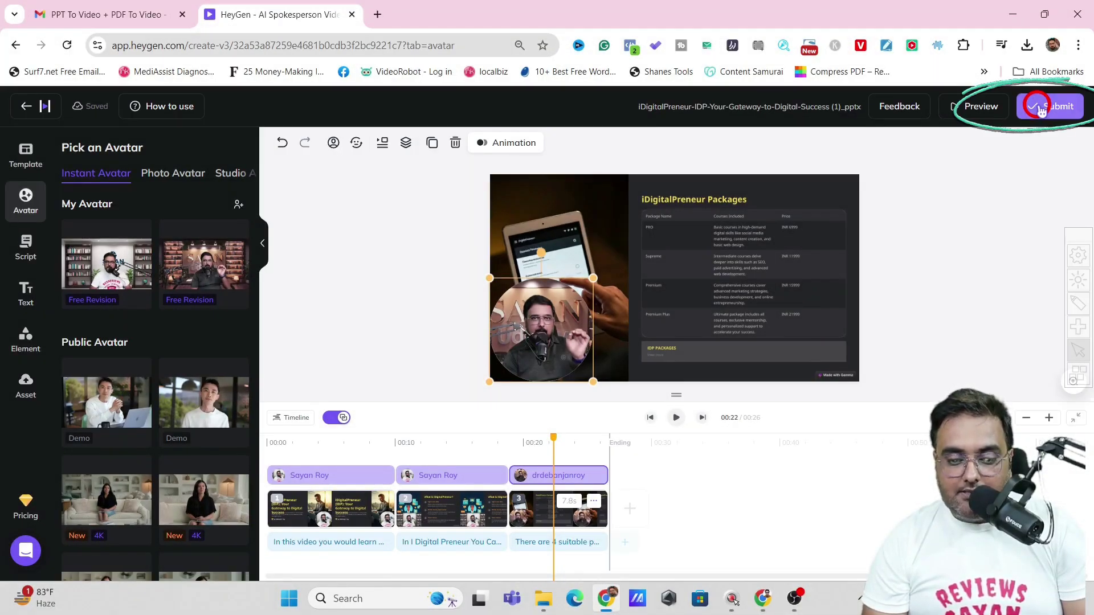
- Submit the video at 1080p resolution in MP4 format
{"action": "left_click", "coordinate": [1040, 108]}
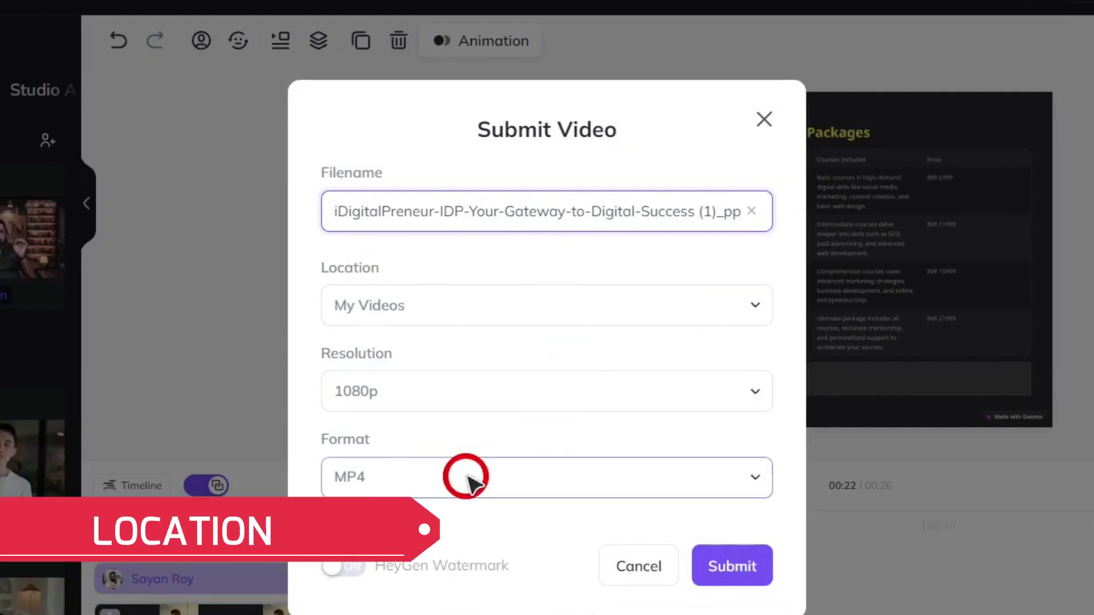
{"action": "left_click", "coordinate": [735, 562]}
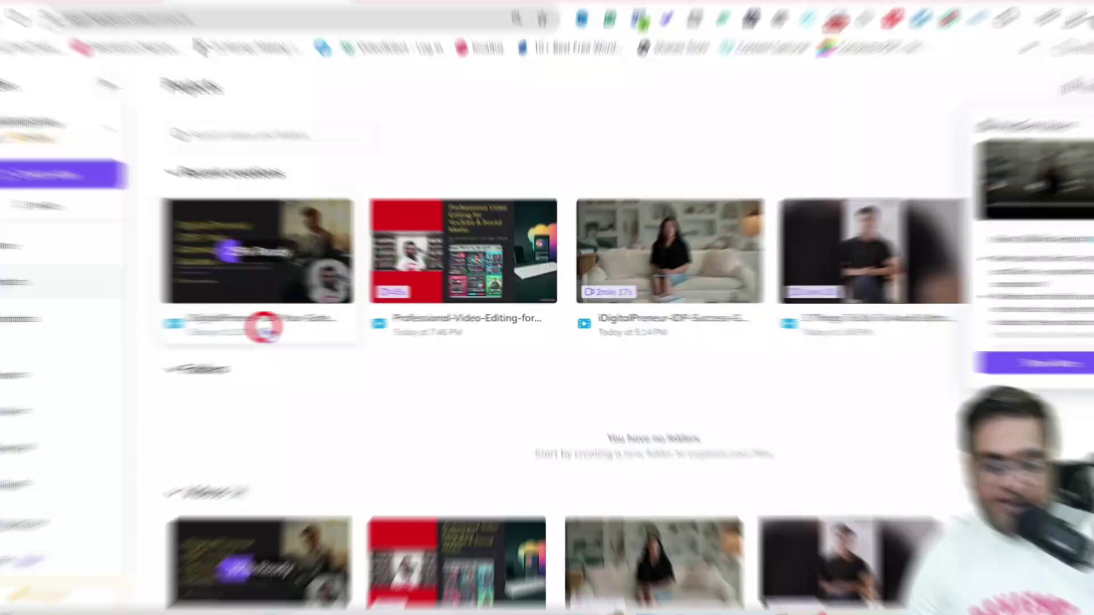